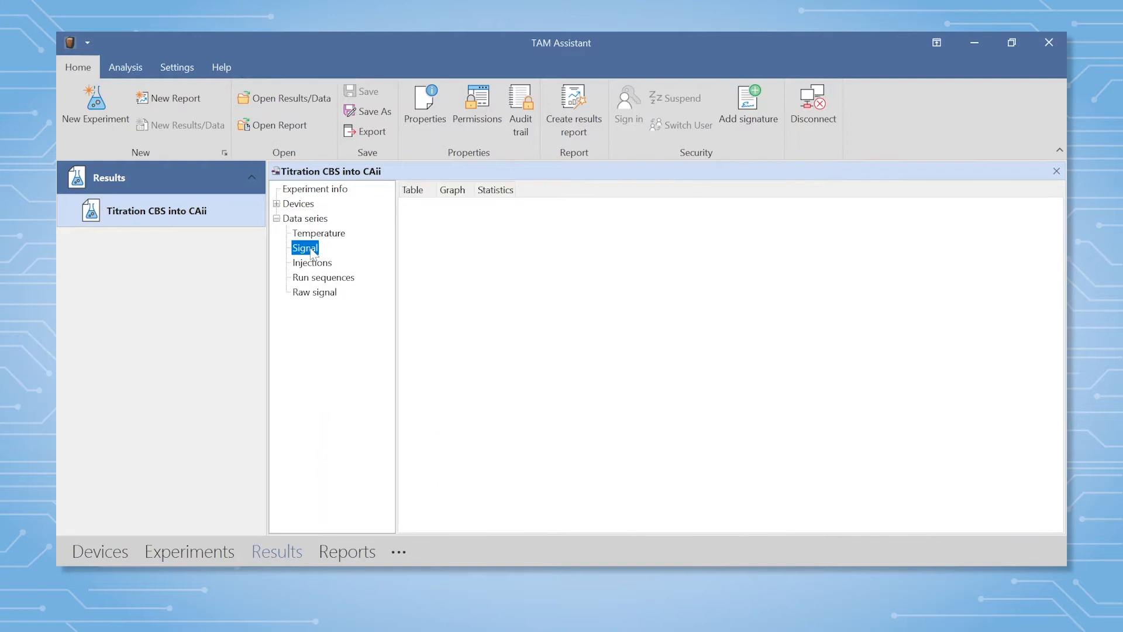
# View the Injections and Temperature data series and the combined data series graph of the CBS into CAii titration.
pyautogui.click(308, 264)
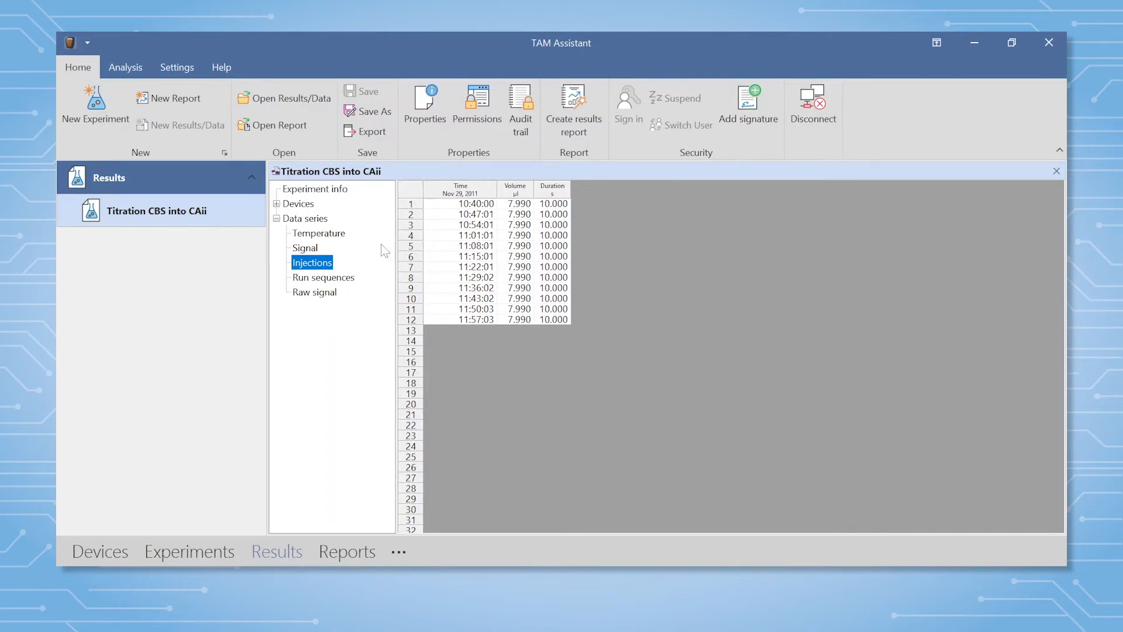
pyautogui.click(342, 237)
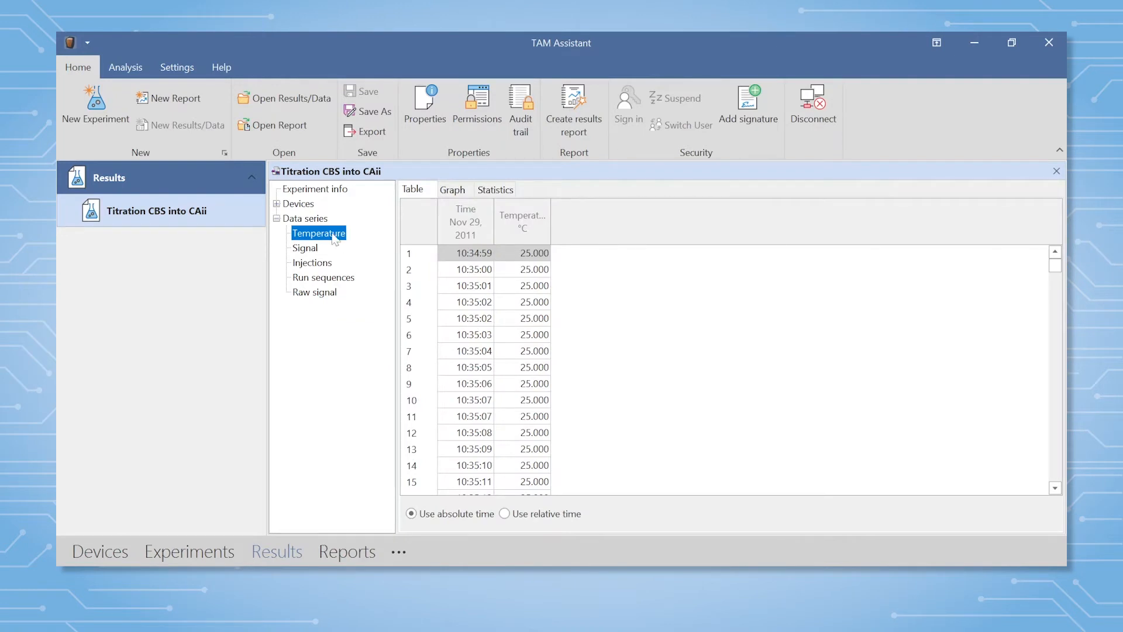
pyautogui.click(321, 222)
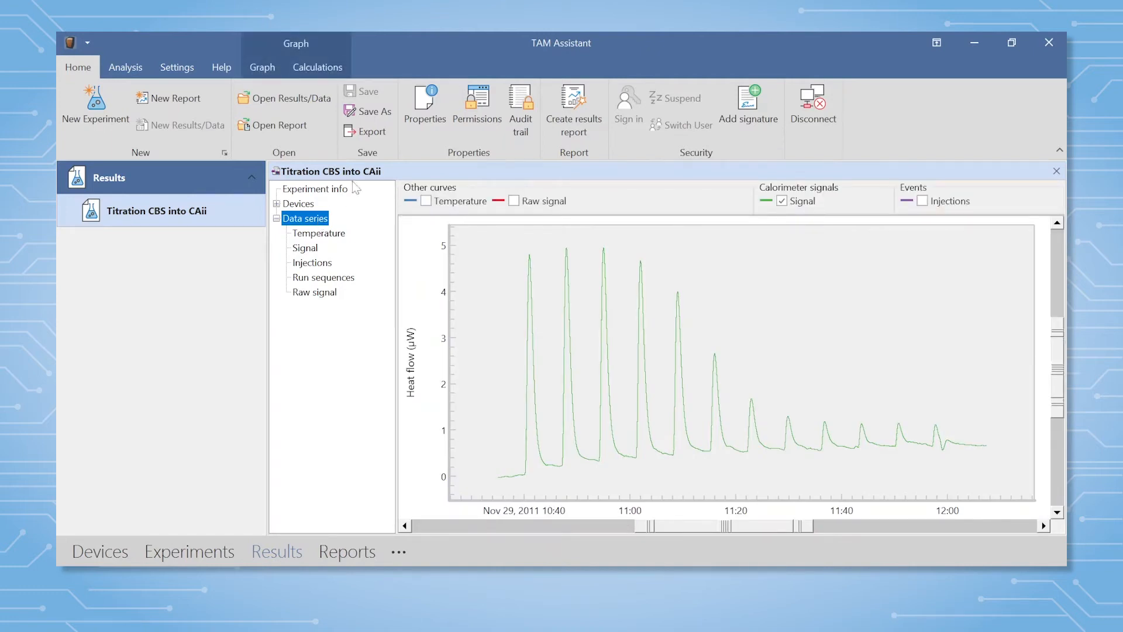
# Start exporting the titration results as a comma separated values file named TAM ITC in the Data folder.
pyautogui.click(375, 134)
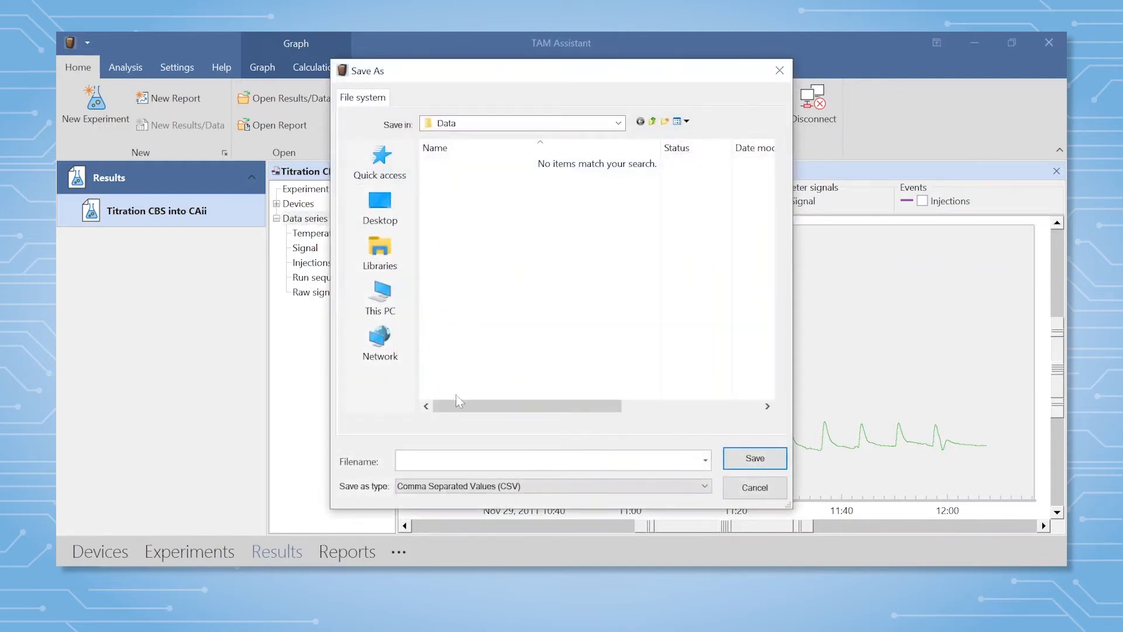
pyautogui.write('TAM ITC')
pyautogui.click(775, 460)
pyautogui.click(680, 421)
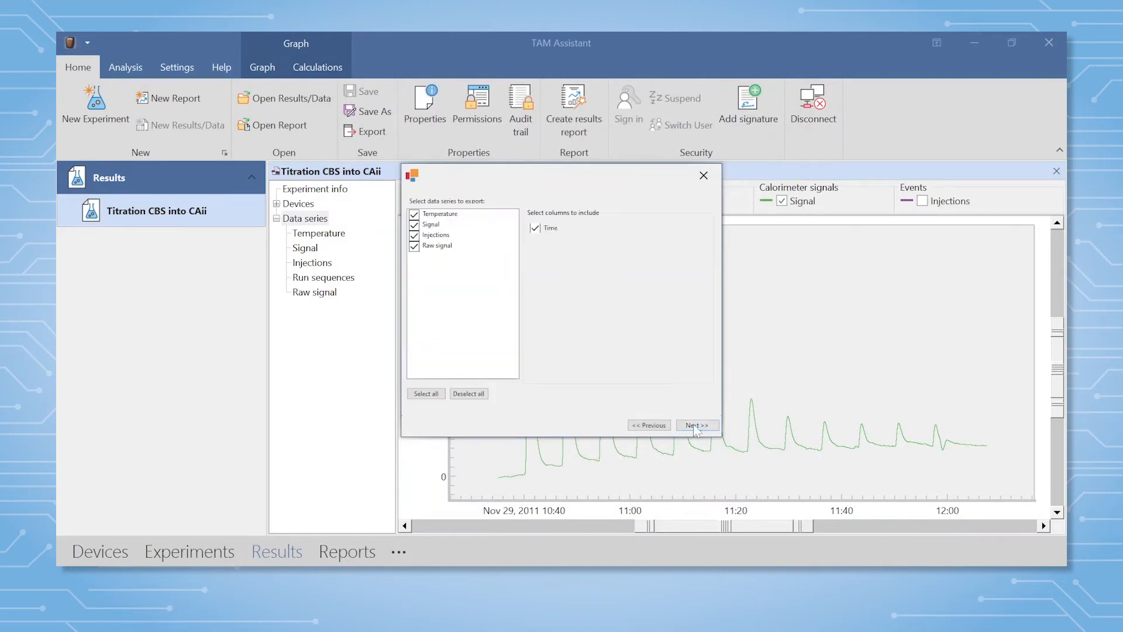
# Exclude the Temperature, Injections and Raw signal series so only Signal is exported with its Time and Heat flow columns.
pyautogui.click(421, 216)
pyautogui.click(415, 215)
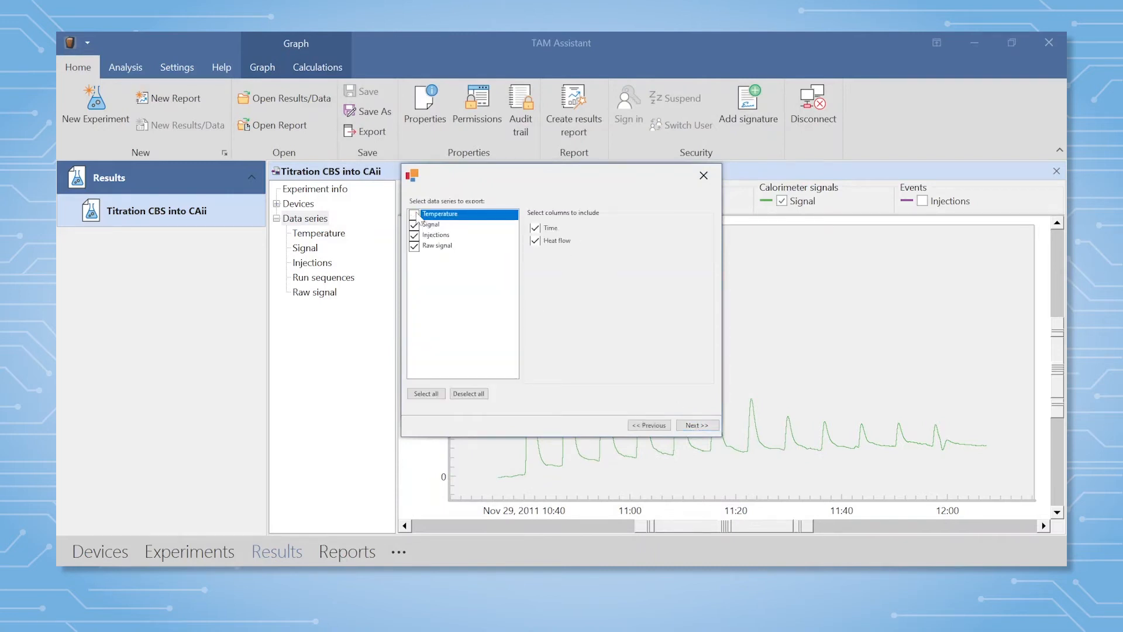
pyautogui.click(415, 237)
pyautogui.click(414, 236)
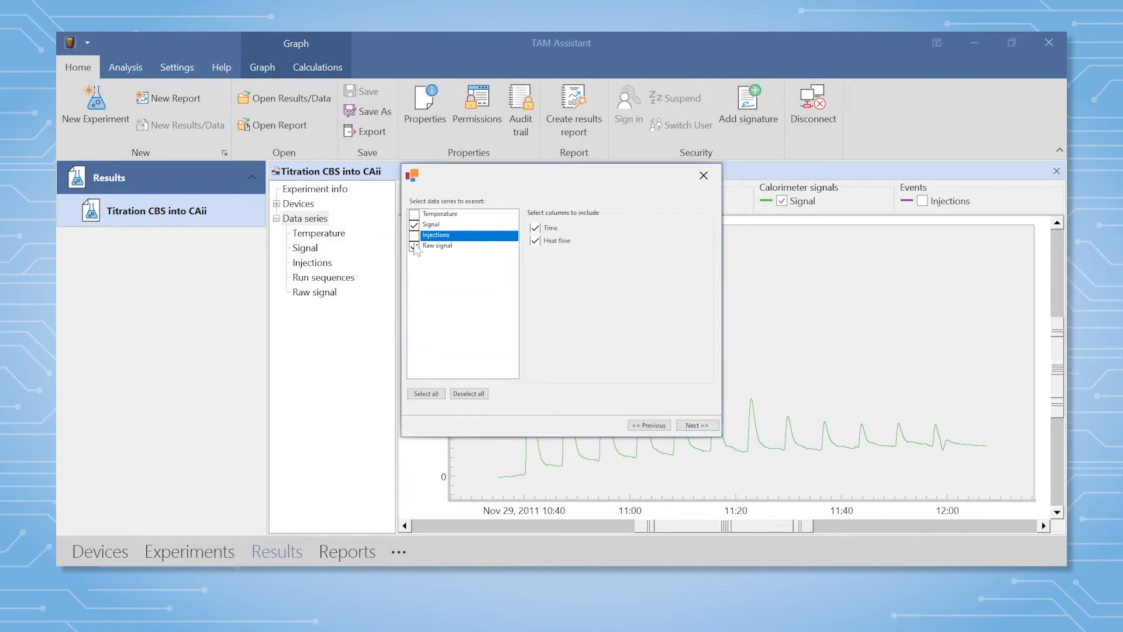
pyautogui.click(415, 247)
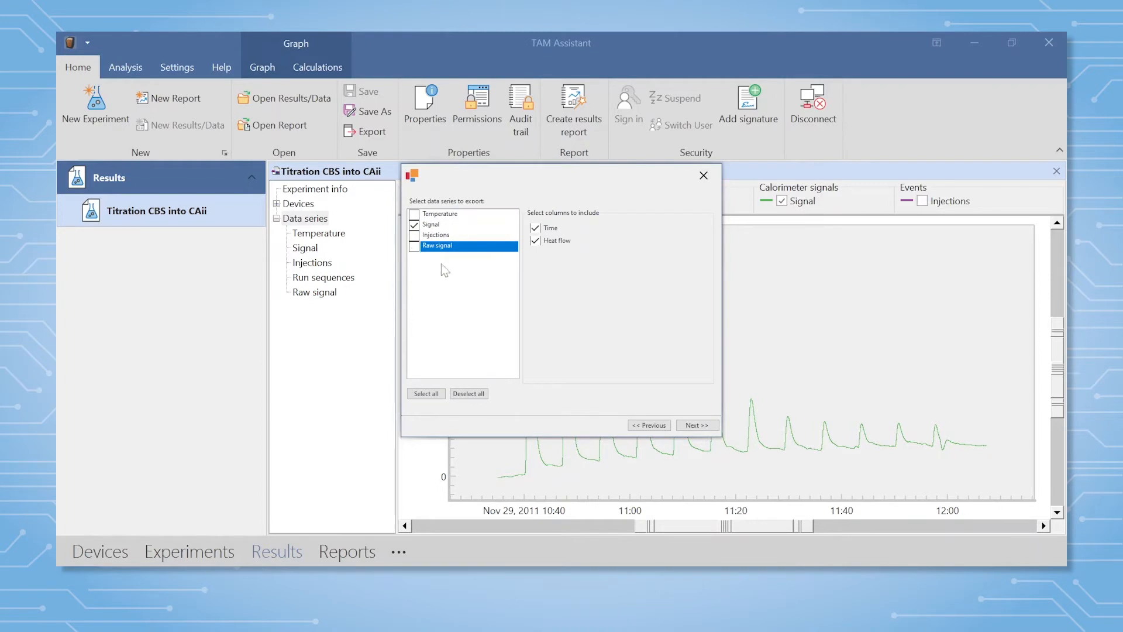
pyautogui.click(693, 425)
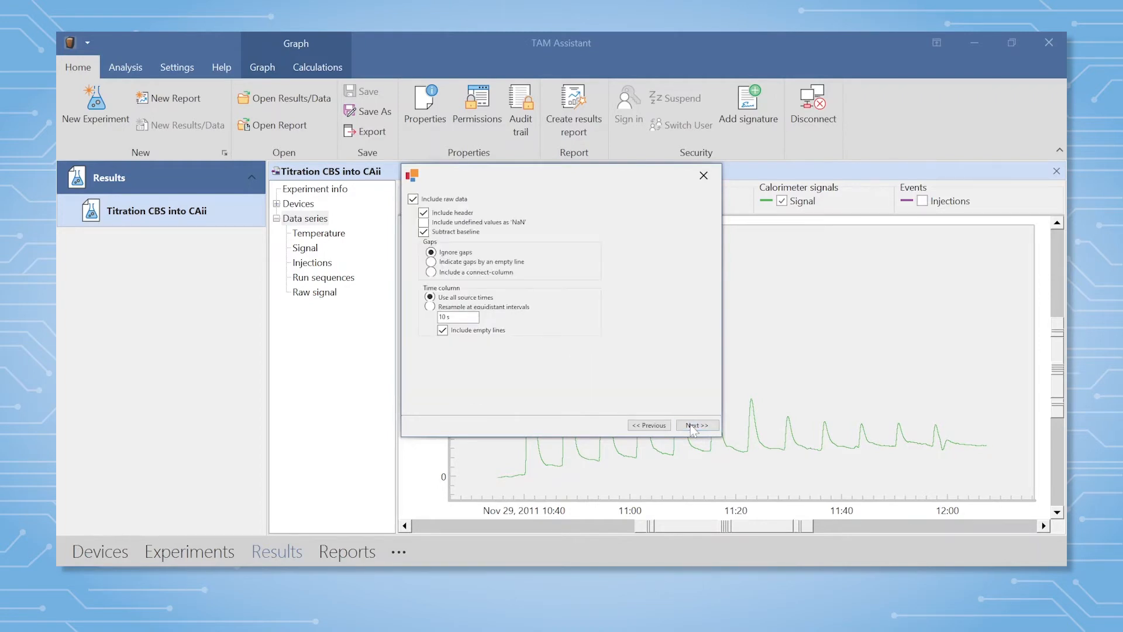
# Turn off baseline subtraction for the raw data and finish the export without statistics.
pyautogui.click(423, 232)
pyautogui.click(696, 426)
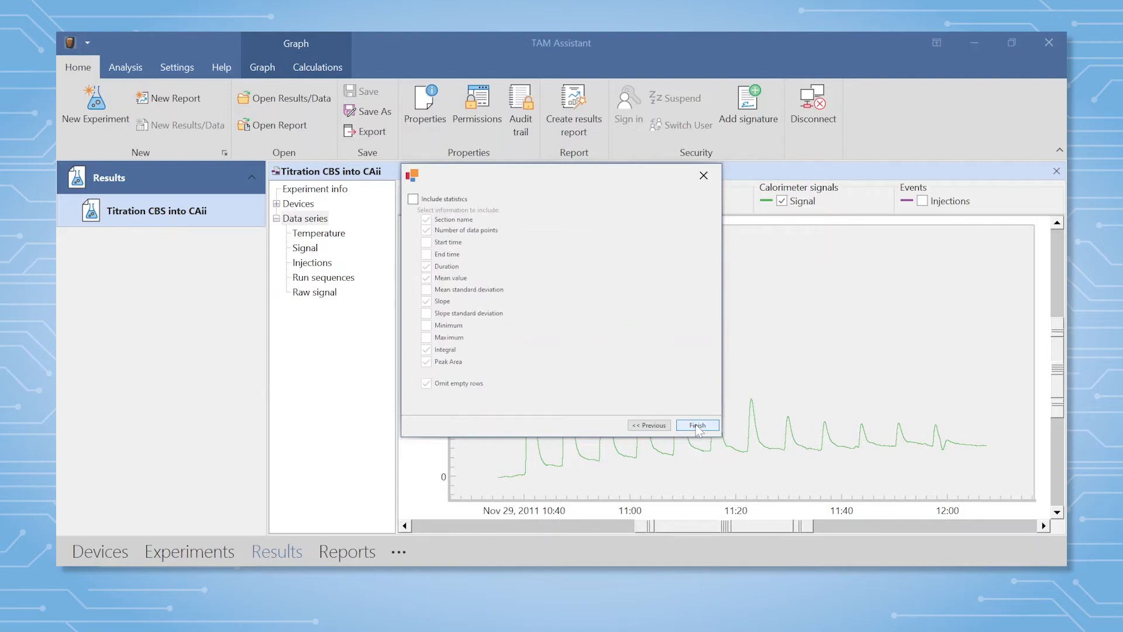
pyautogui.click(697, 427)
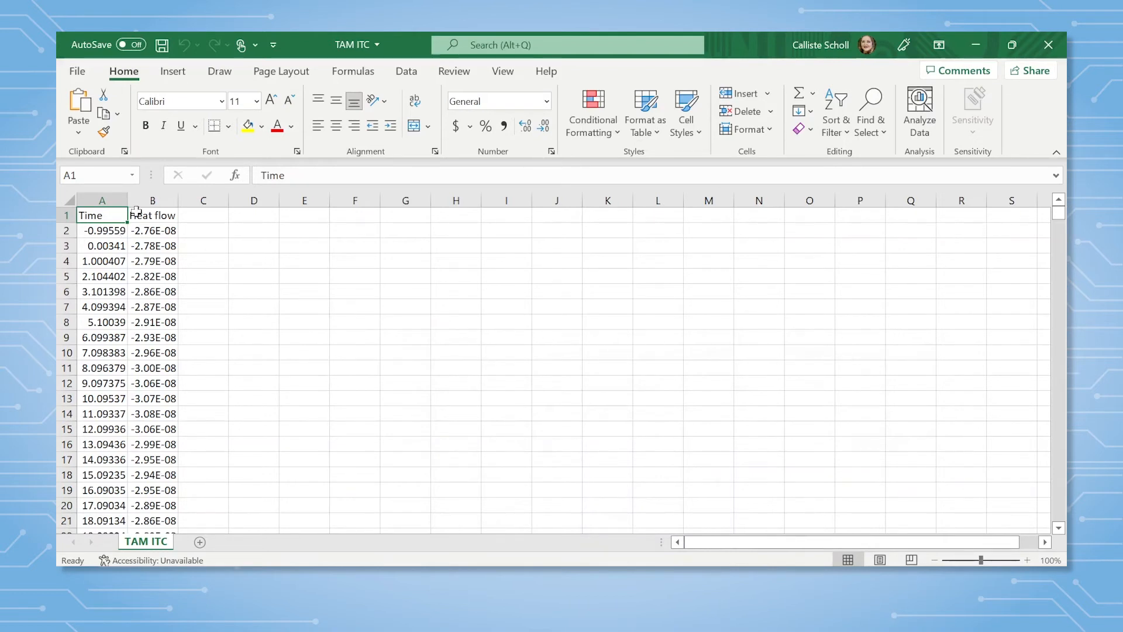
# In the exported TAM ITC file in Excel, add the unit to the header in A1 so it reads Time (s).
pyautogui.click(288, 174)
pyautogui.write('(s')
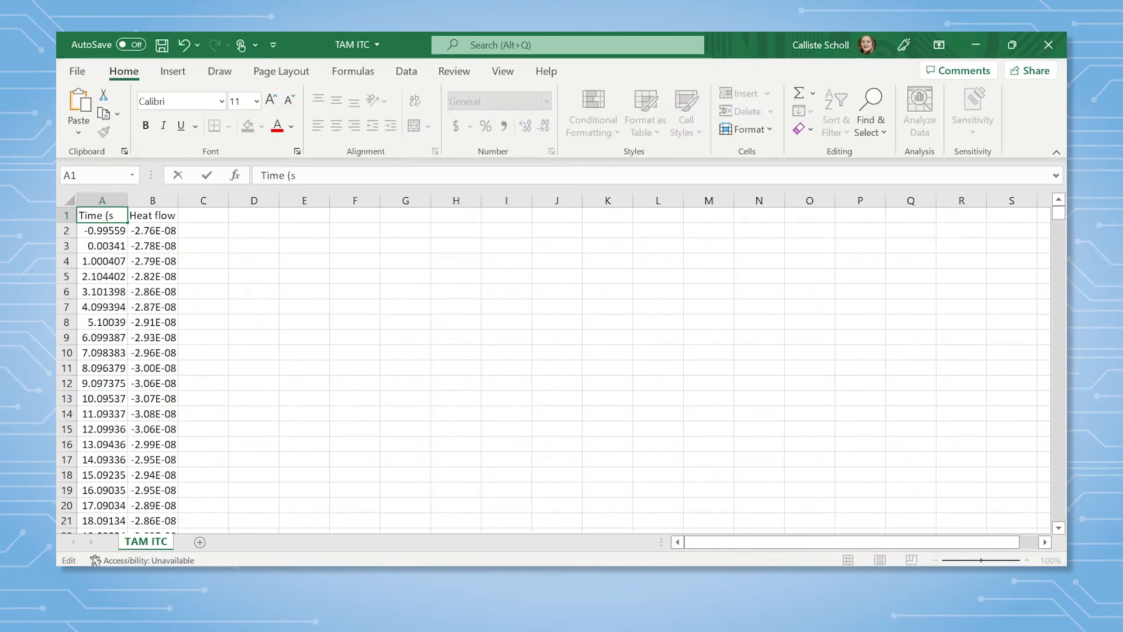
pyautogui.write(')')
pyautogui.press('Return')
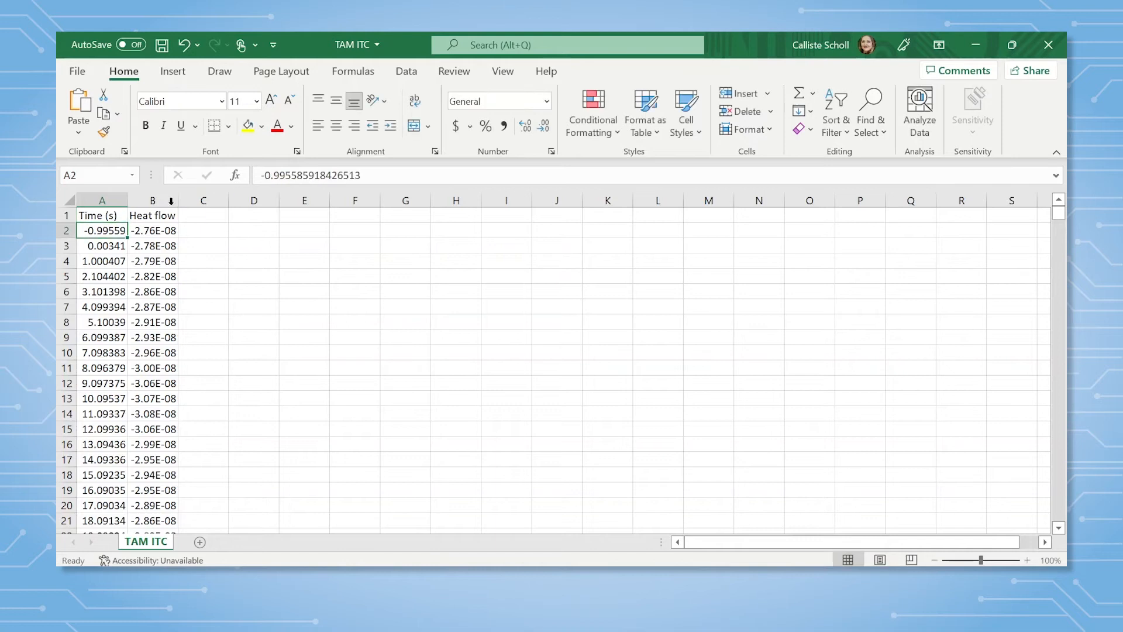
# Change the header in B1 to Heat flow (W) and fit column B to its contents.
pyautogui.click(169, 216)
pyautogui.press('F2')
pyautogui.write('(')
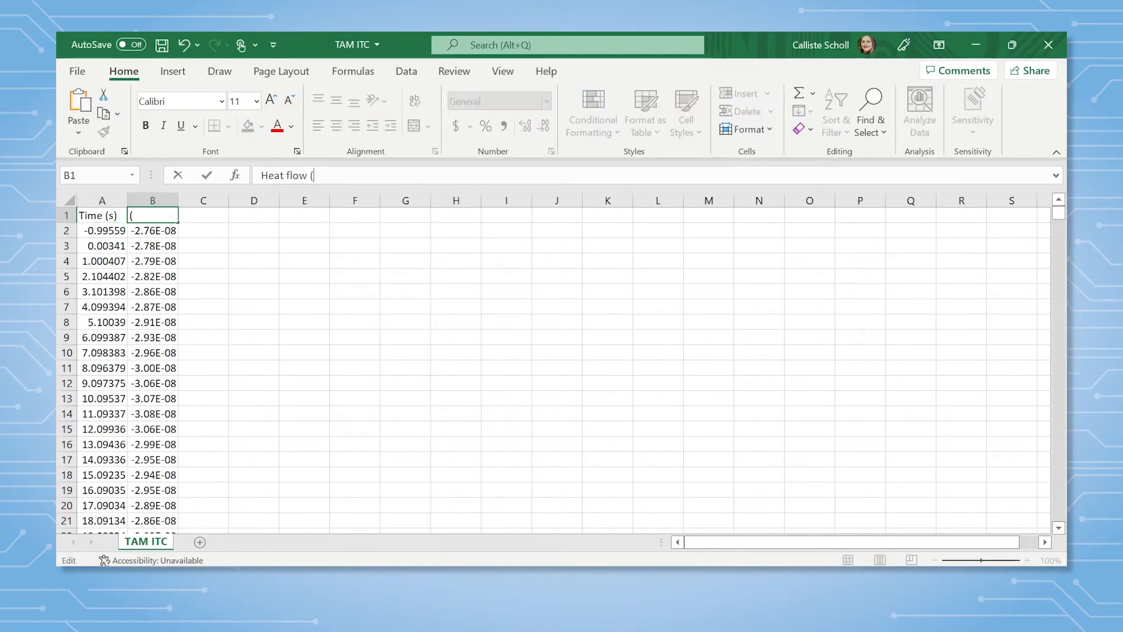
pyautogui.write('W)')
pyautogui.press('Return')
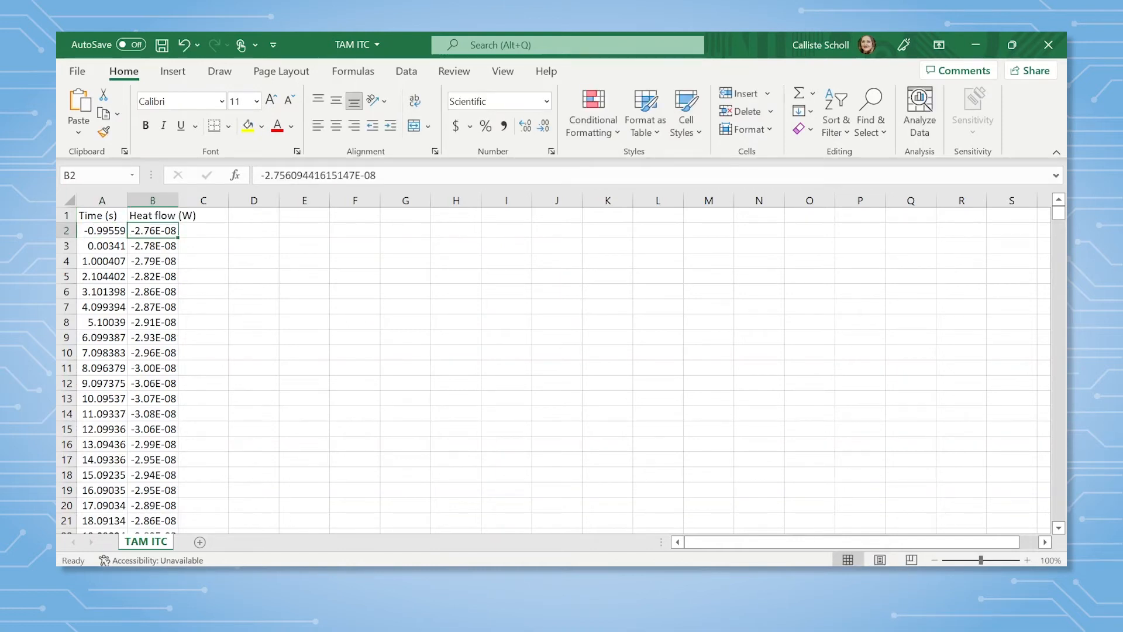
pyautogui.doubleClick(178, 200)
# Add the header Heat Flow (uW) in cell C1 for a new column.
pyautogui.click(216, 215)
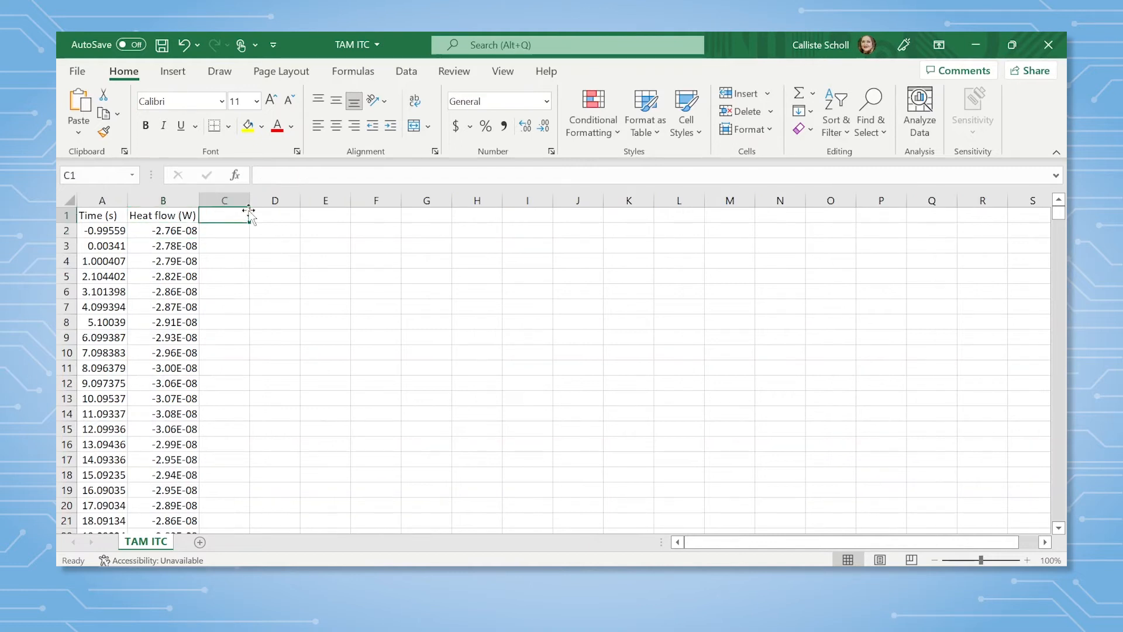
pyautogui.write('Heat F')
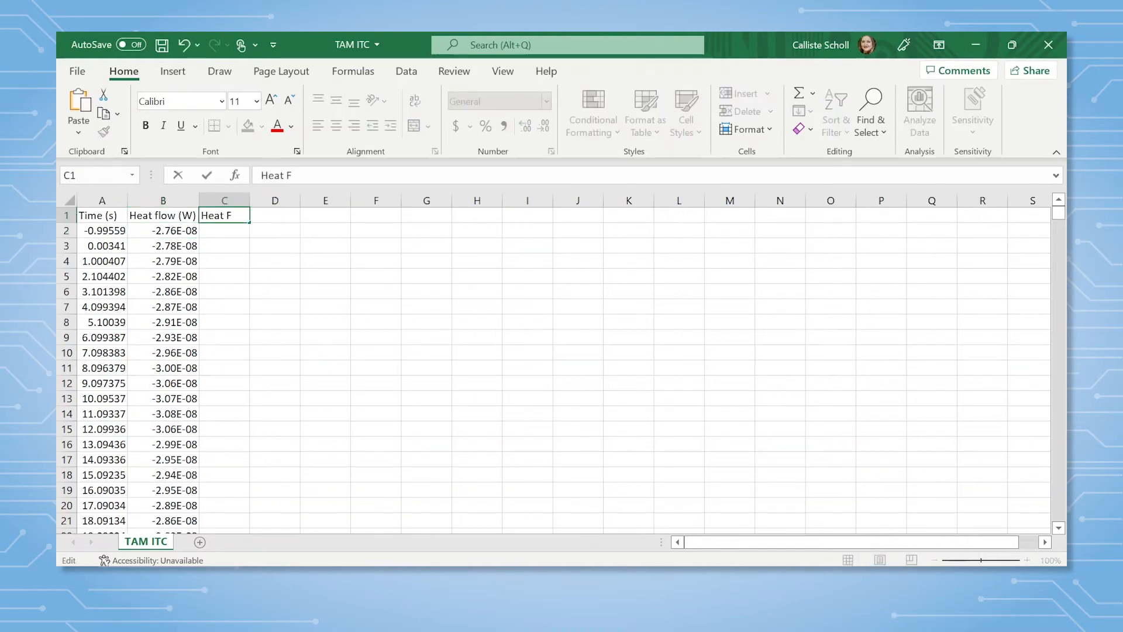
pyautogui.write('low (uW')
pyautogui.press('Return')
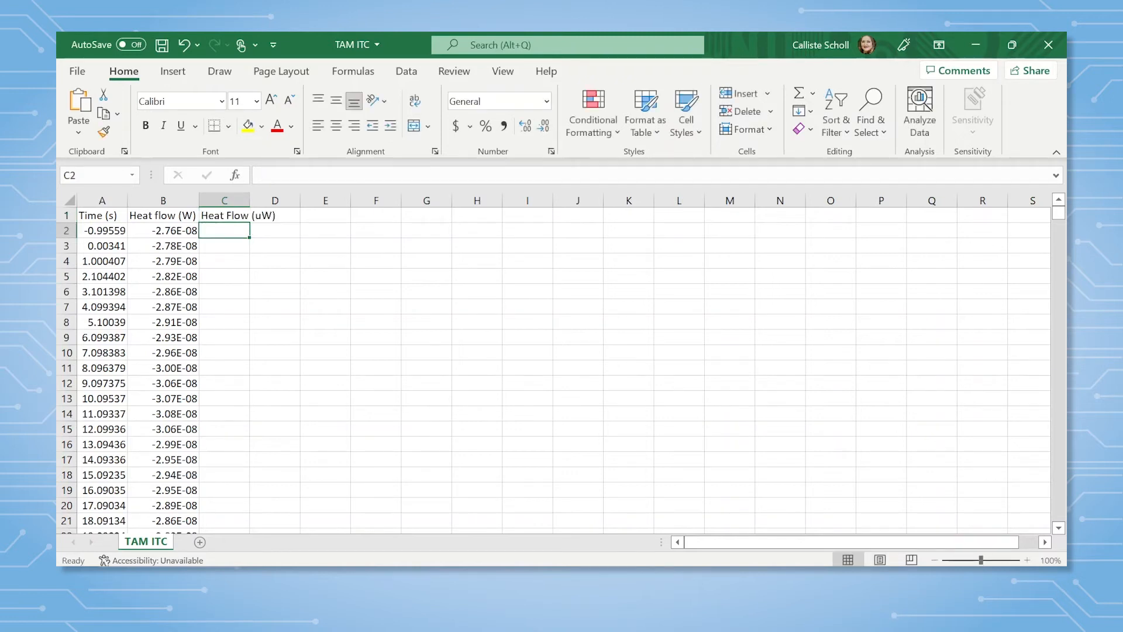
# Enter =B2*1e6 in C2, fill it down column C for all data rows, and save the file.
pyautogui.write('=')
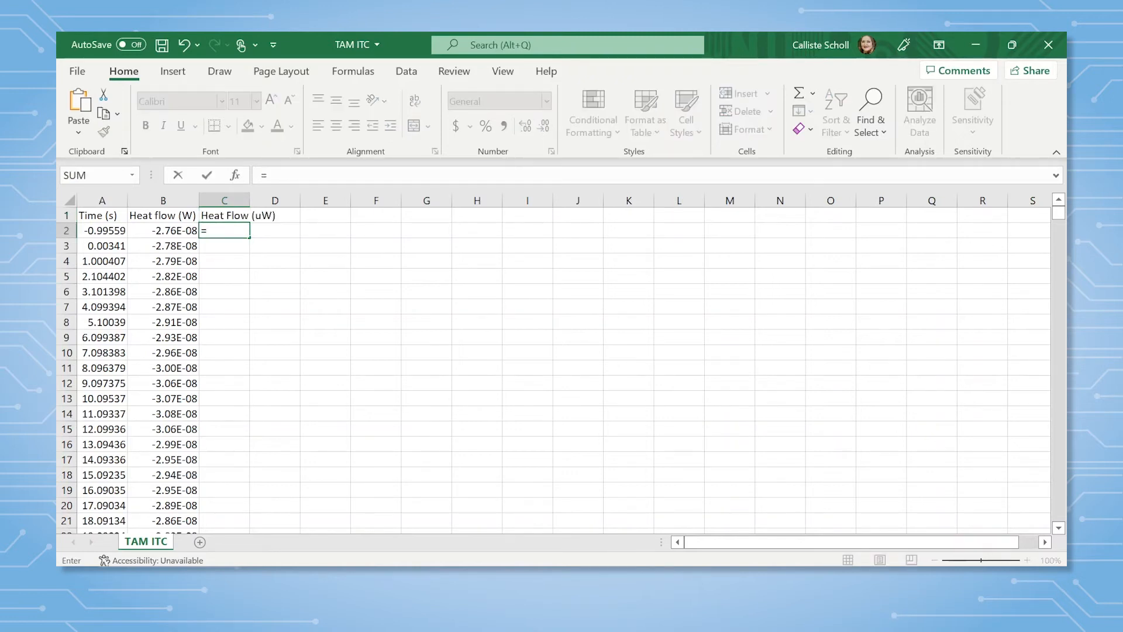
pyautogui.click(185, 231)
pyautogui.write('*')
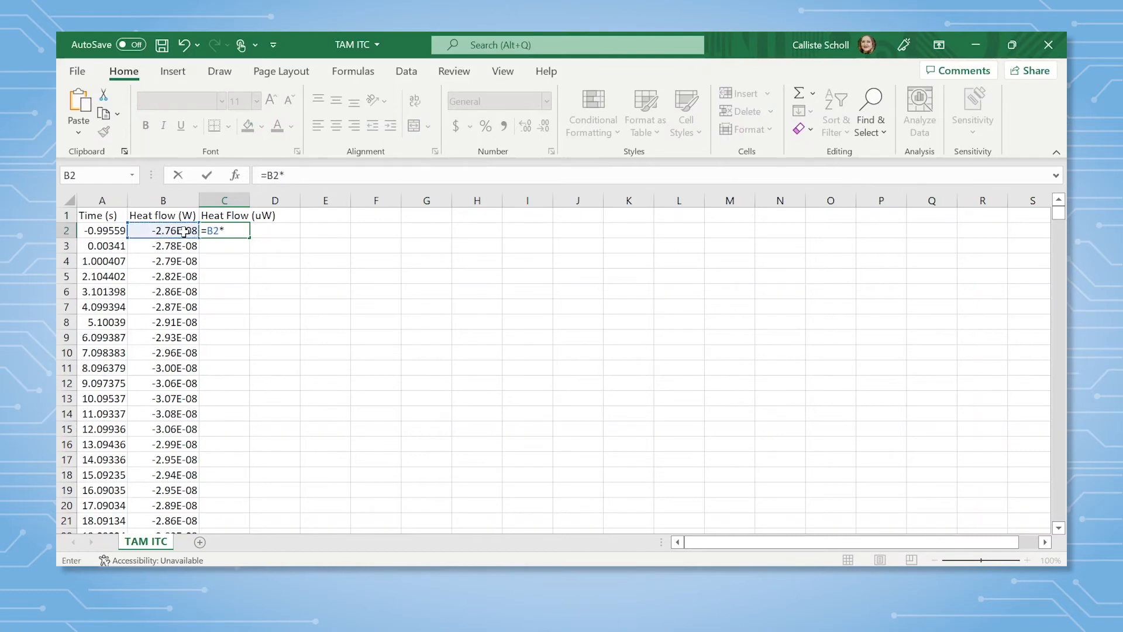
pyautogui.write('1e6')
pyautogui.press('Return')
pyautogui.click(246, 232)
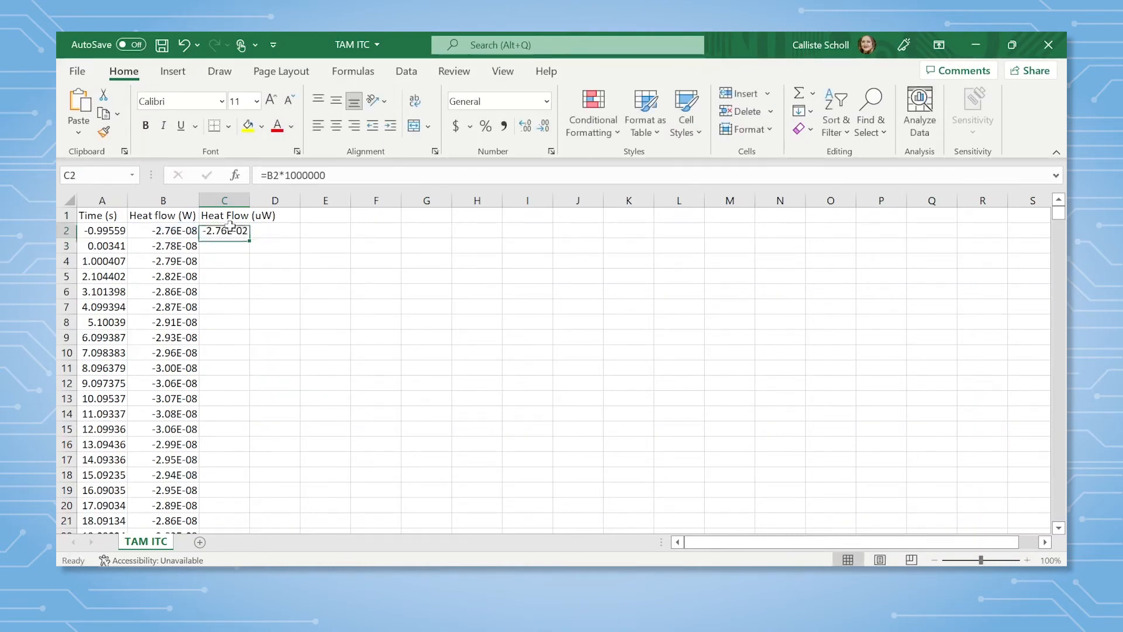
pyautogui.doubleClick(250, 237)
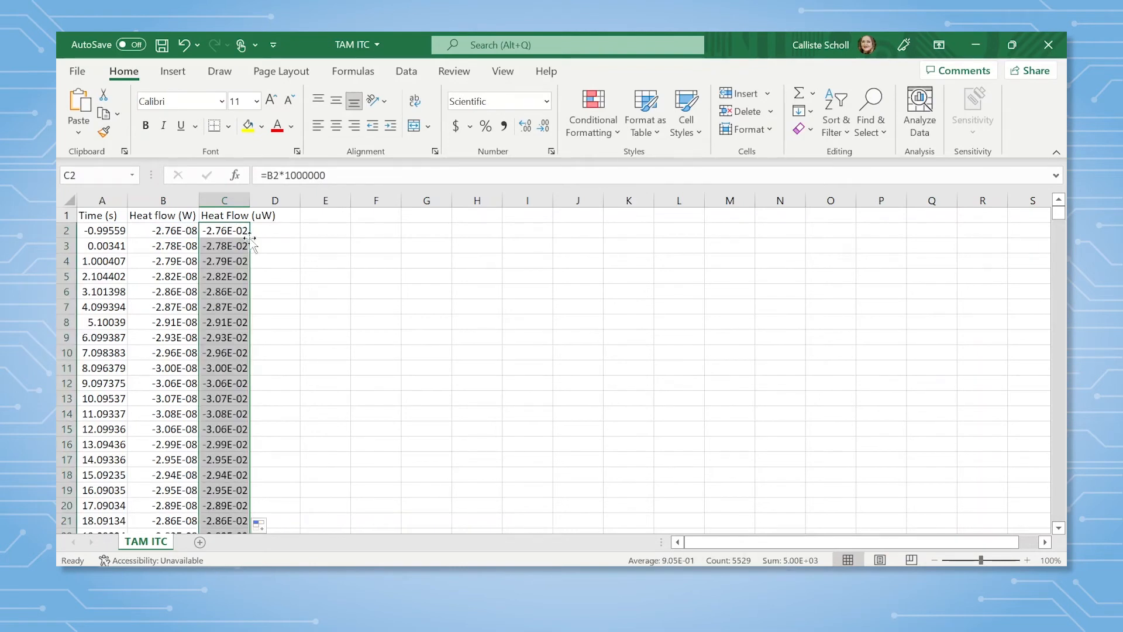
pyautogui.click(162, 46)
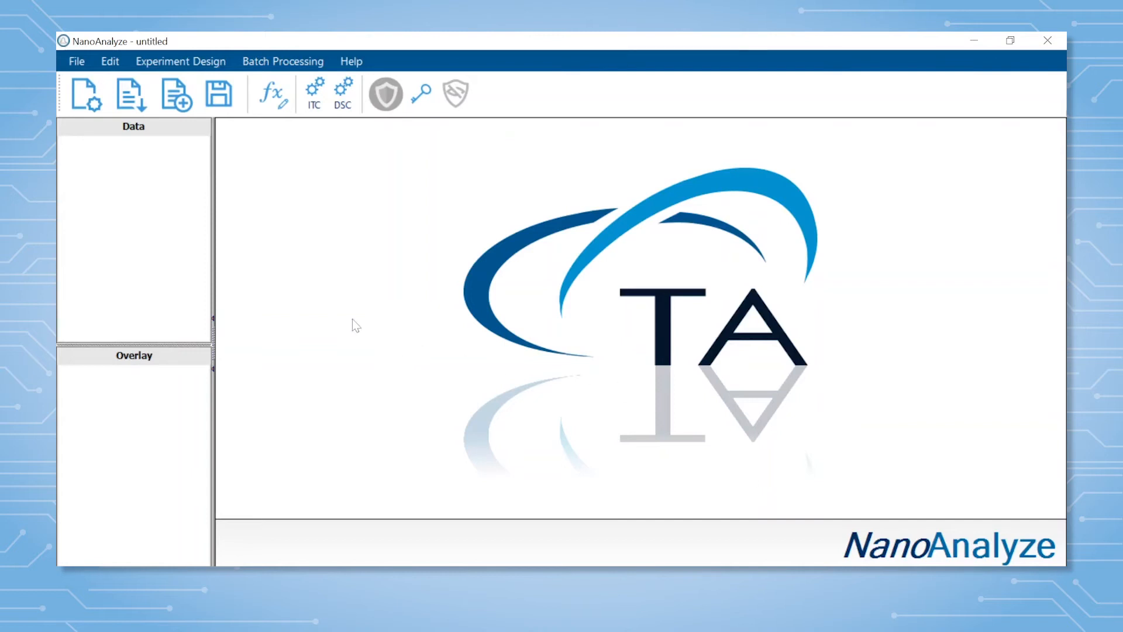
# Switch to NanoAnalyze and open the TAM ITC file for text import, showing all file types to find it.
pyautogui.click(76, 61)
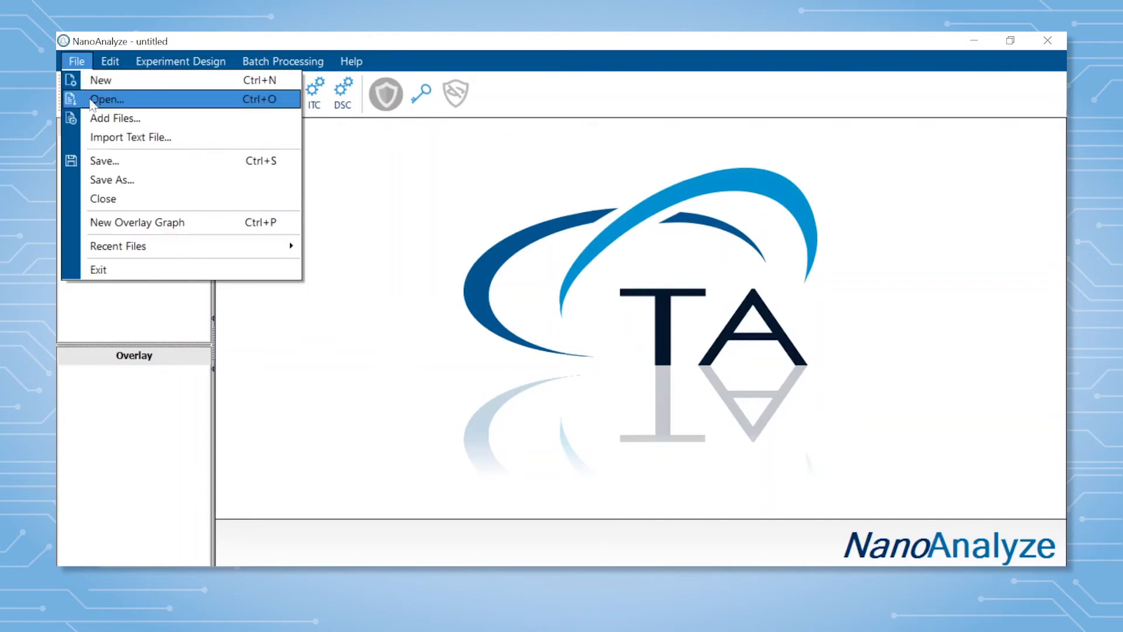
pyautogui.click(100, 138)
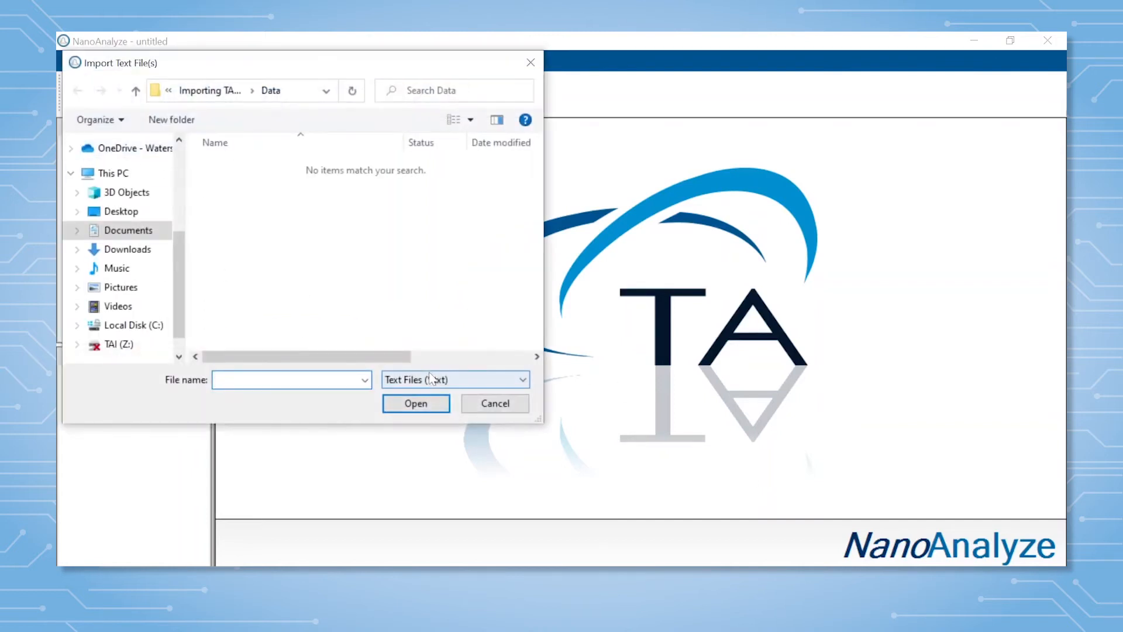
pyautogui.click(431, 381)
pyautogui.click(425, 406)
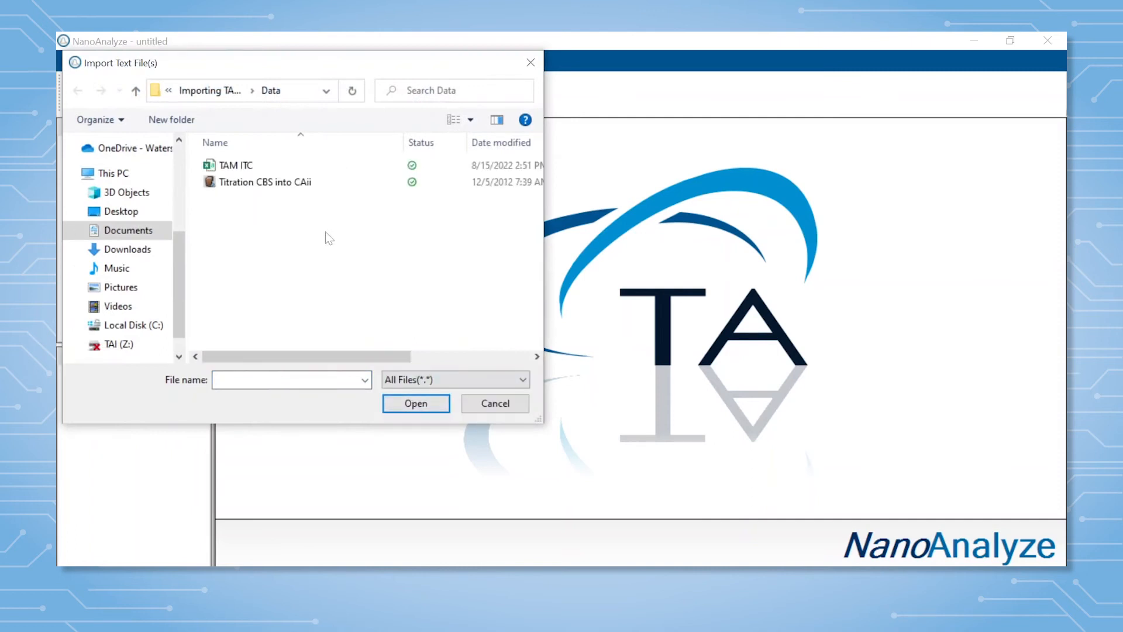
pyautogui.click(234, 166)
pyautogui.click(430, 404)
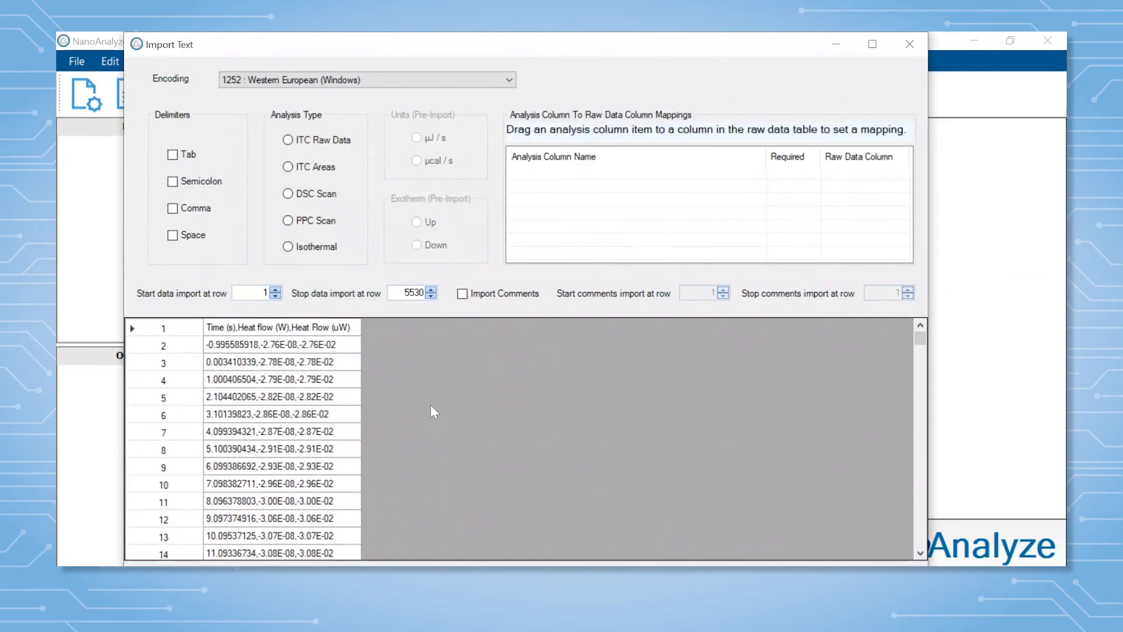
# Set the import to Comma delimiter, ITC Raw Data analysis type and exotherm Up.
pyautogui.click(172, 209)
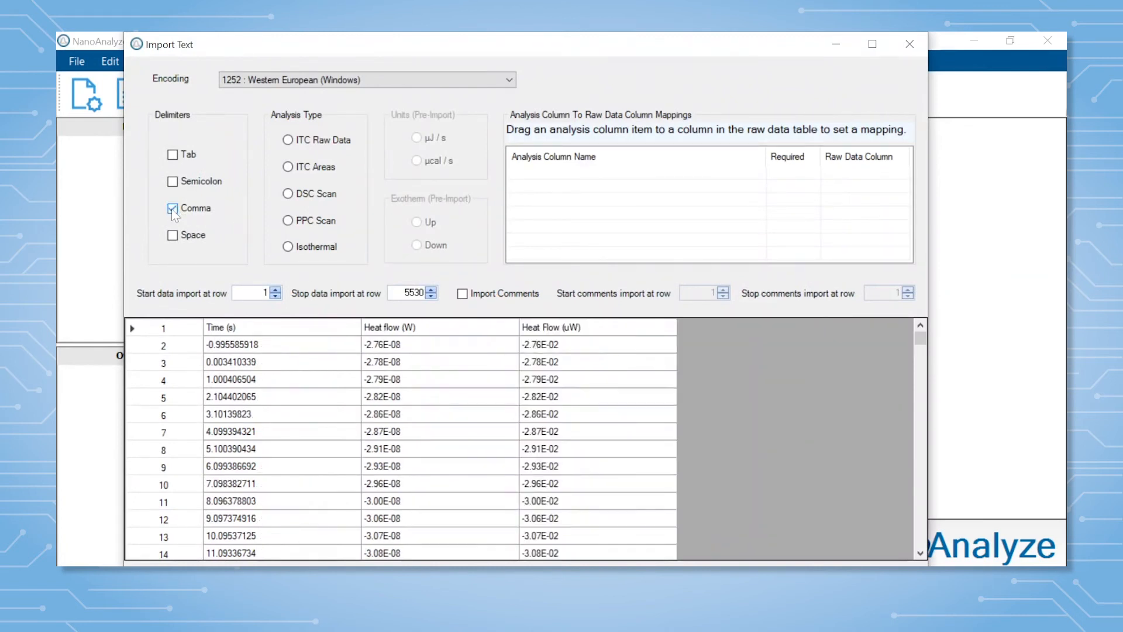
pyautogui.click(287, 140)
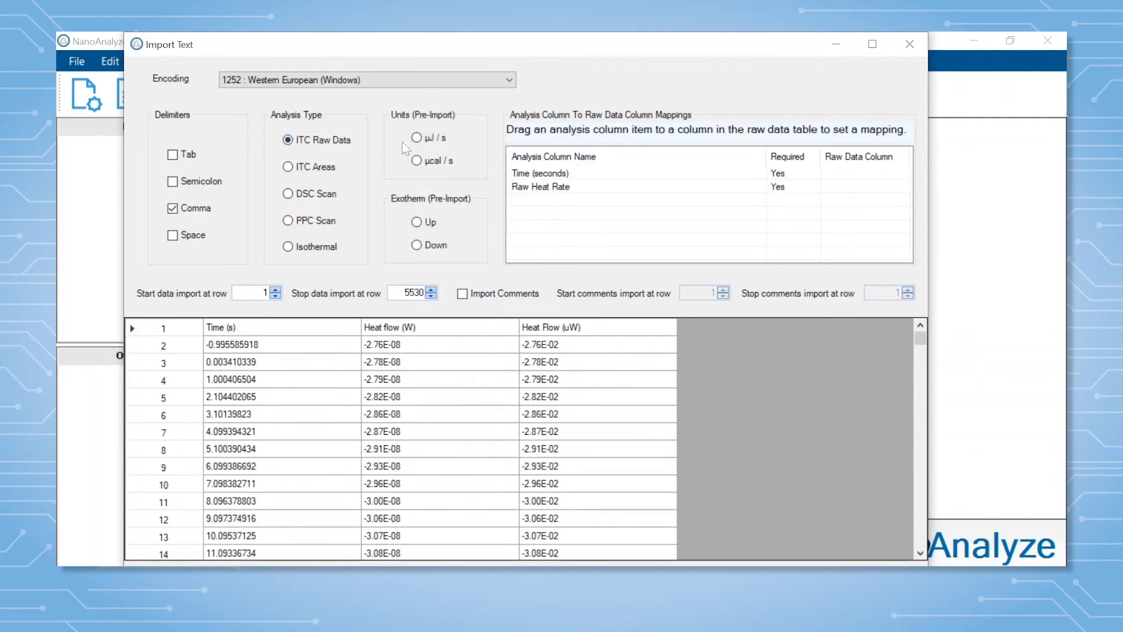
pyautogui.click(418, 223)
# Map Time (seconds) to the Time (s) column and Raw Heat Rate to the Heat Flow (uW) column.
pyautogui.click(550, 175)
pyautogui.moveTo(550, 175); pyautogui.dragTo(317, 372)
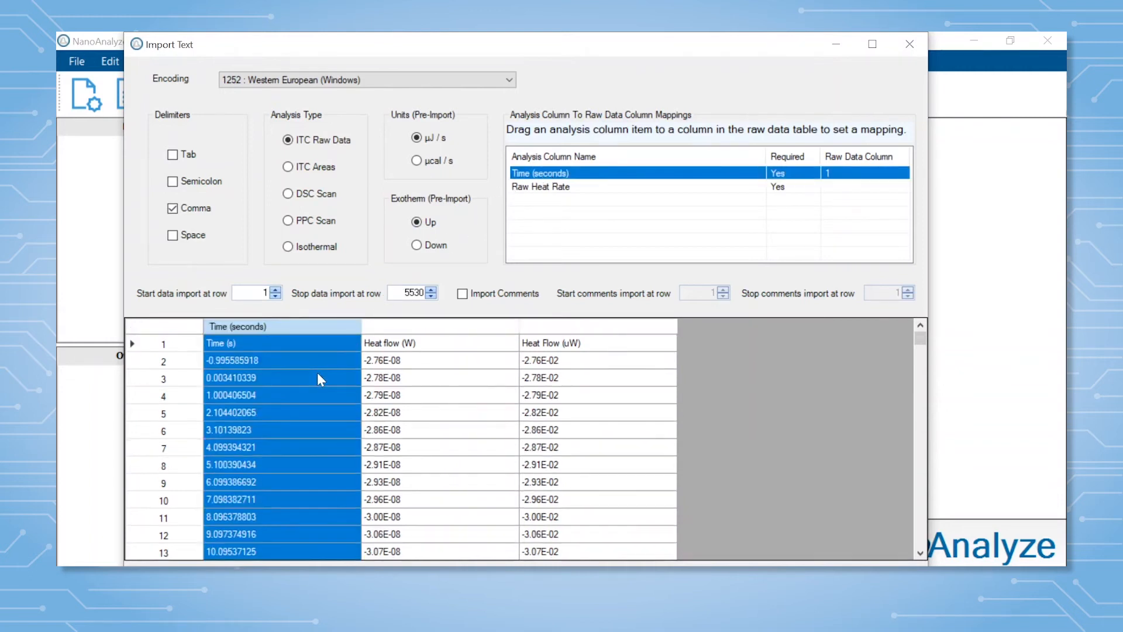
pyautogui.moveTo(548, 192); pyautogui.dragTo(594, 403)
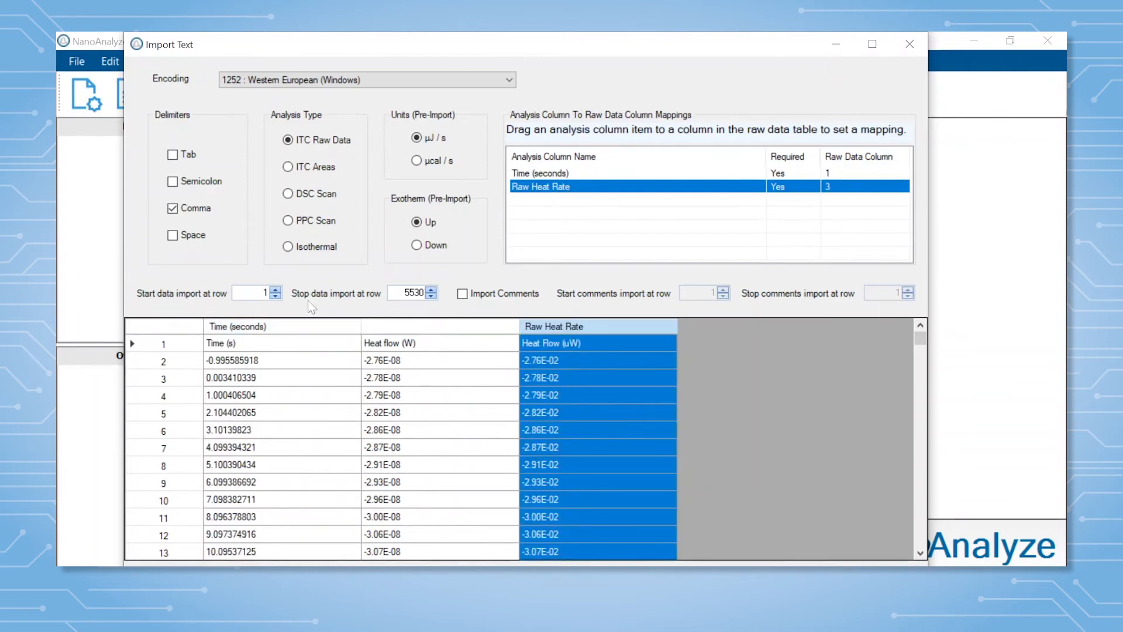
# Start the data import at row 2 to skip the header row, and import the file.
pyautogui.click(274, 290)
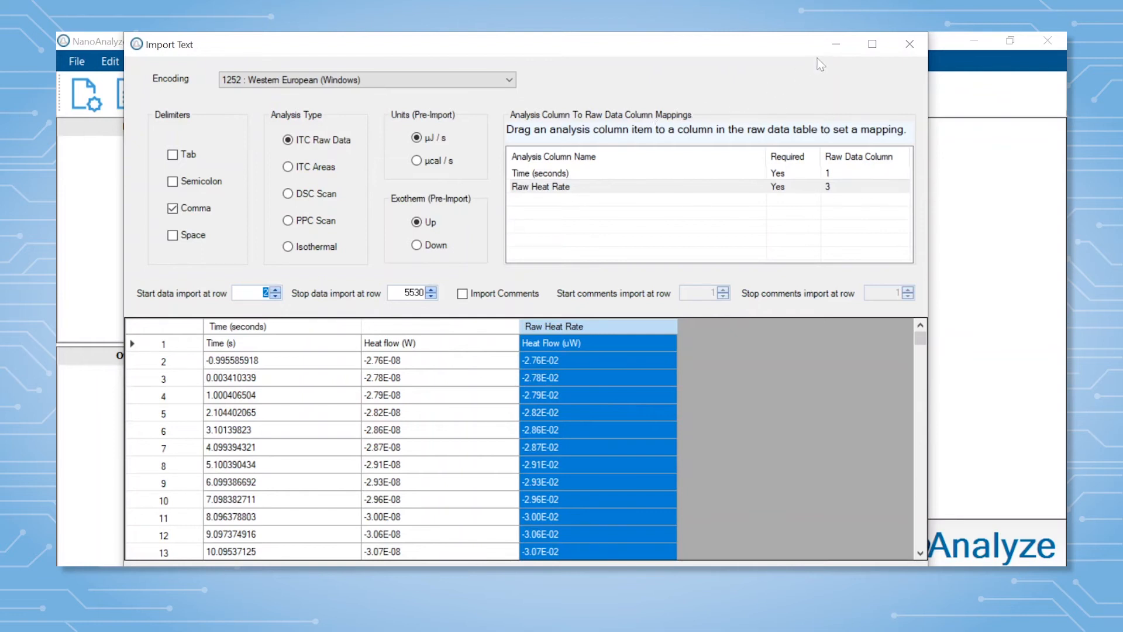
pyautogui.click(872, 44)
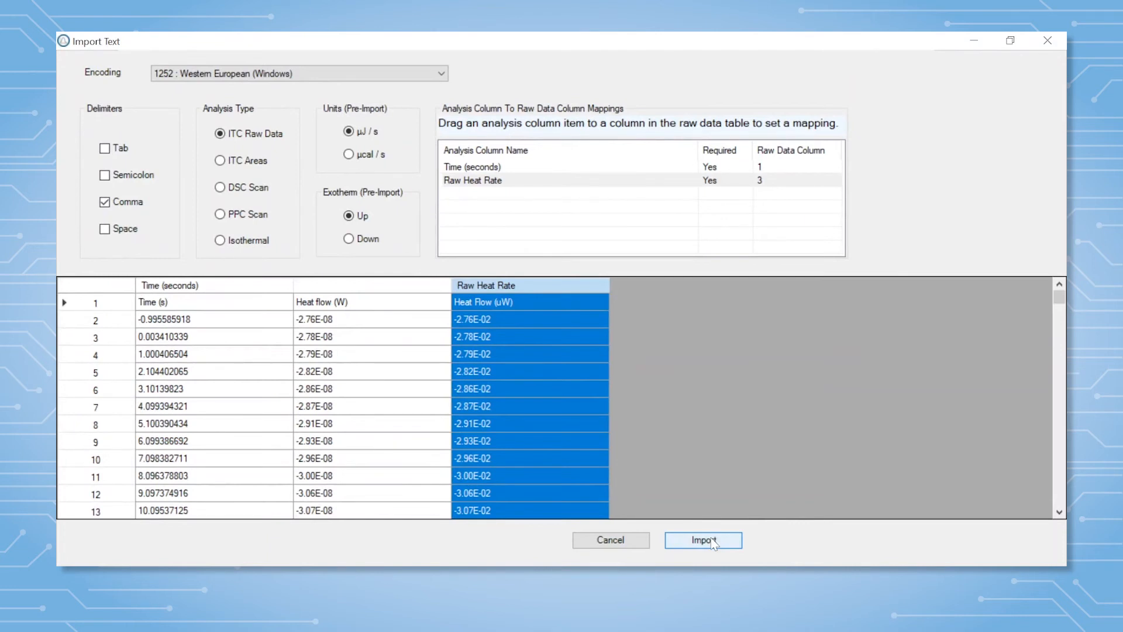
pyautogui.click(712, 541)
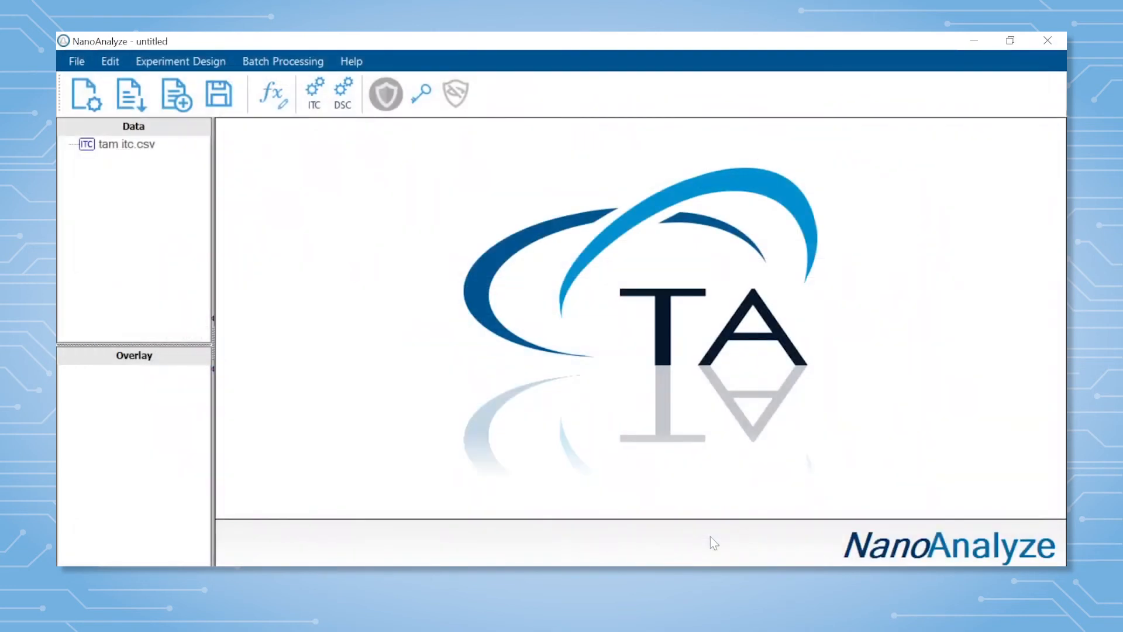
# Open the imported tam itc.csv data and create a new baseline with first integration at 300 s, automatic regions, 420 s interval and 12 injections.
pyautogui.click(127, 146)
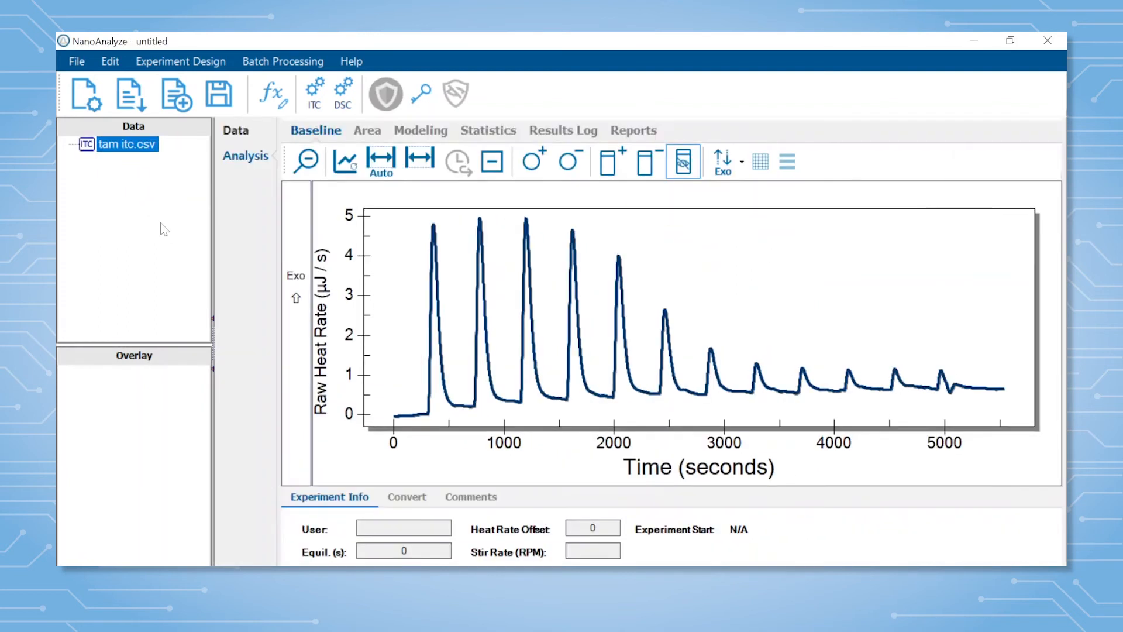
pyautogui.click(345, 161)
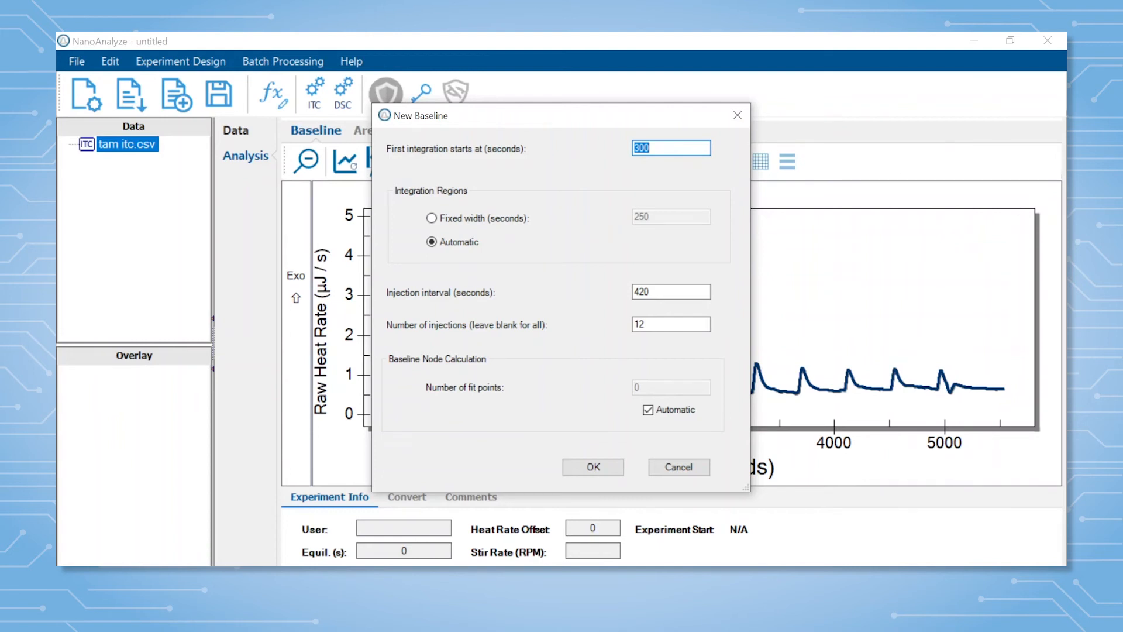
pyautogui.click(653, 147)
pyautogui.moveTo(652, 148); pyautogui.dragTo(631, 148)
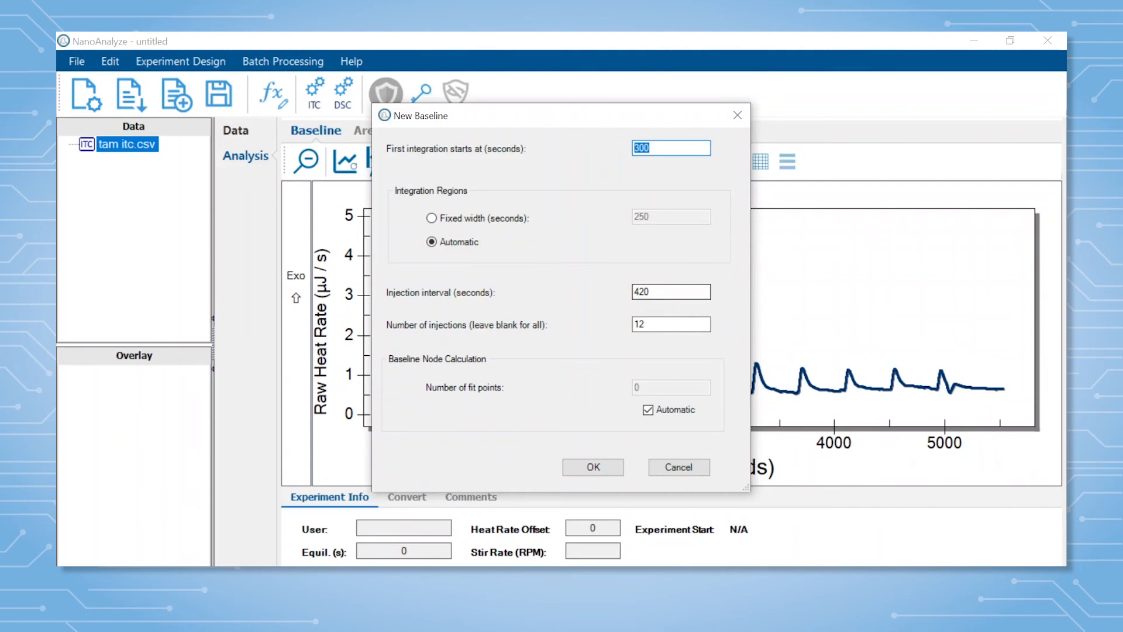
pyautogui.click(651, 292)
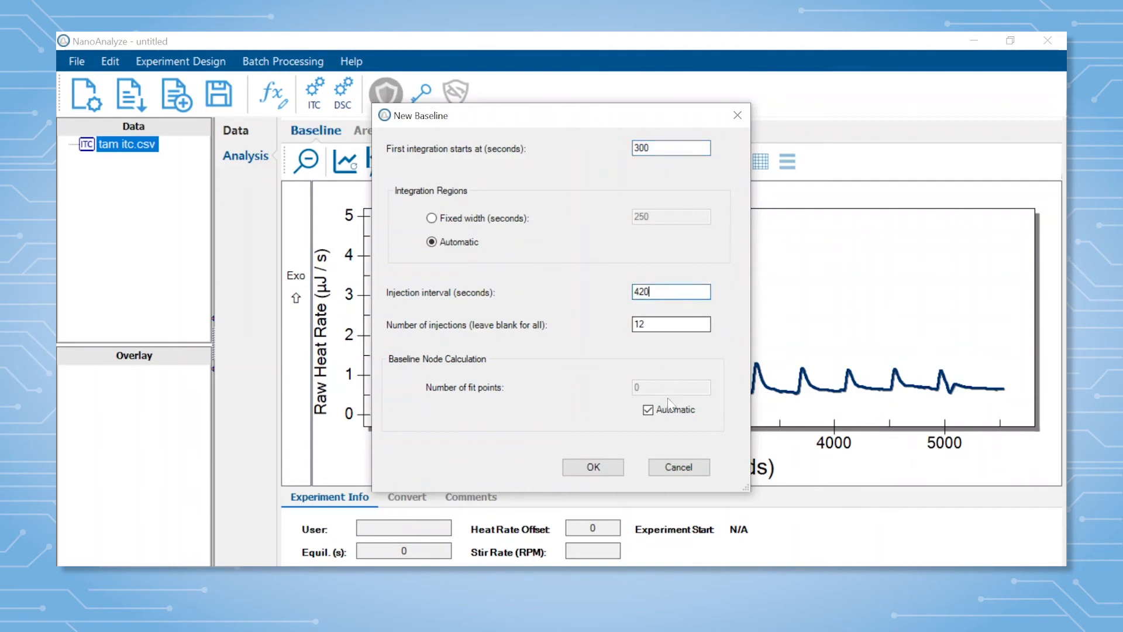
pyautogui.click(605, 467)
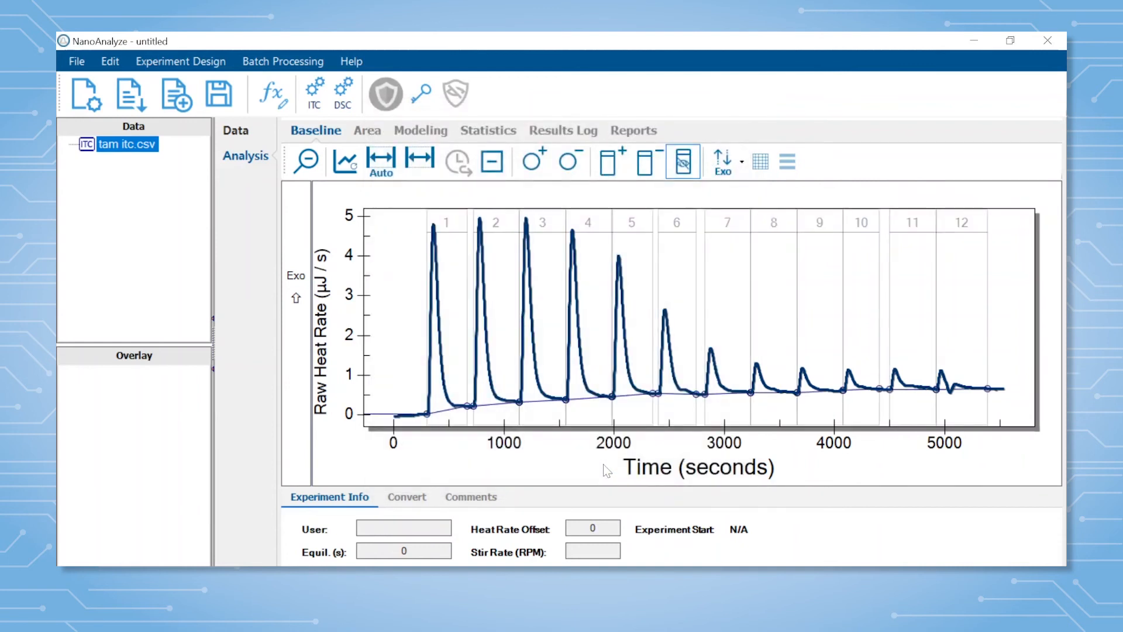
# Add baseline nodes before the first injection peak and just after the last peak within integration region 12.
pyautogui.click(539, 169)
pyautogui.click(968, 387)
pyautogui.click(531, 161)
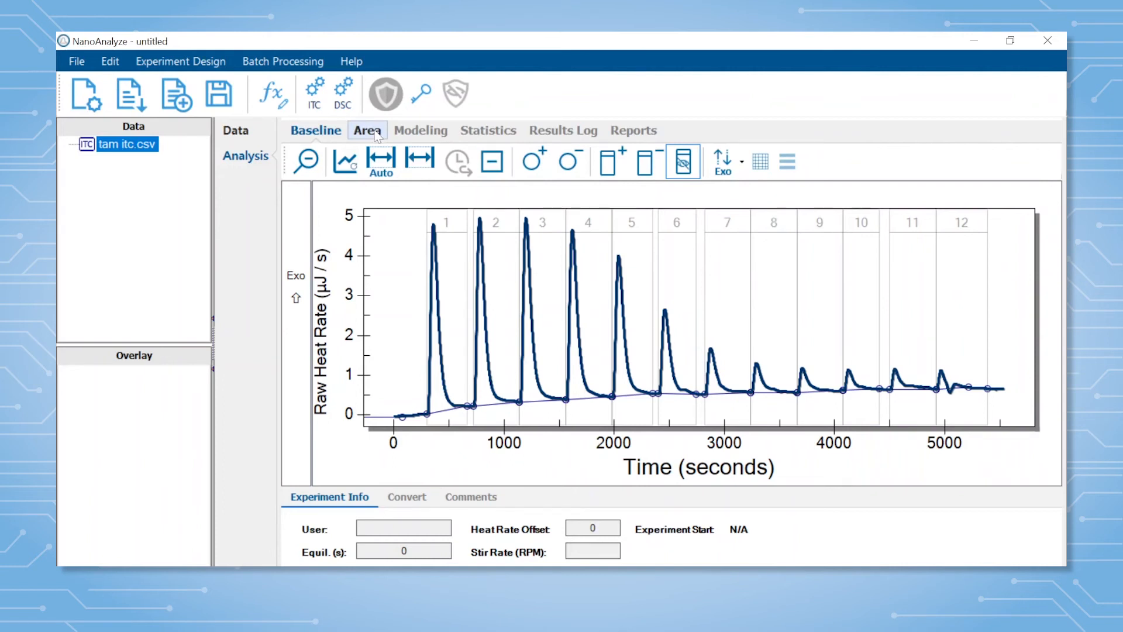
# In the area experiment parameters, set syringe concentration to 1.05 mM, cell concentration to .06 mM and temperature to 25 °C.
pyautogui.click(375, 133)
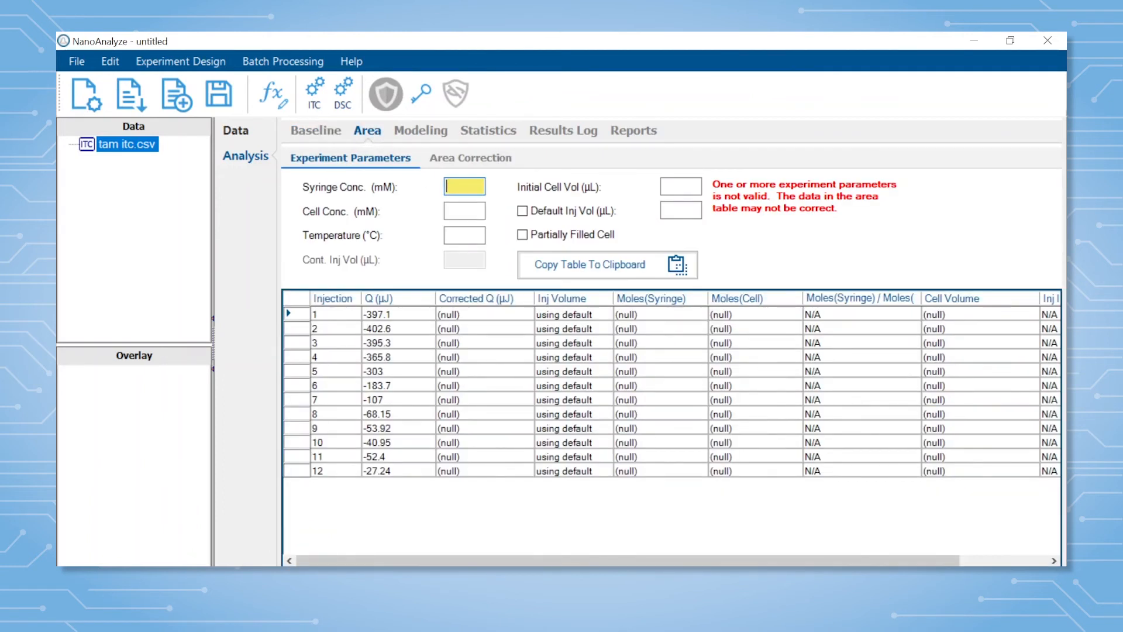
pyautogui.click(462, 191)
pyautogui.write('1.05')
pyautogui.press('Tab')
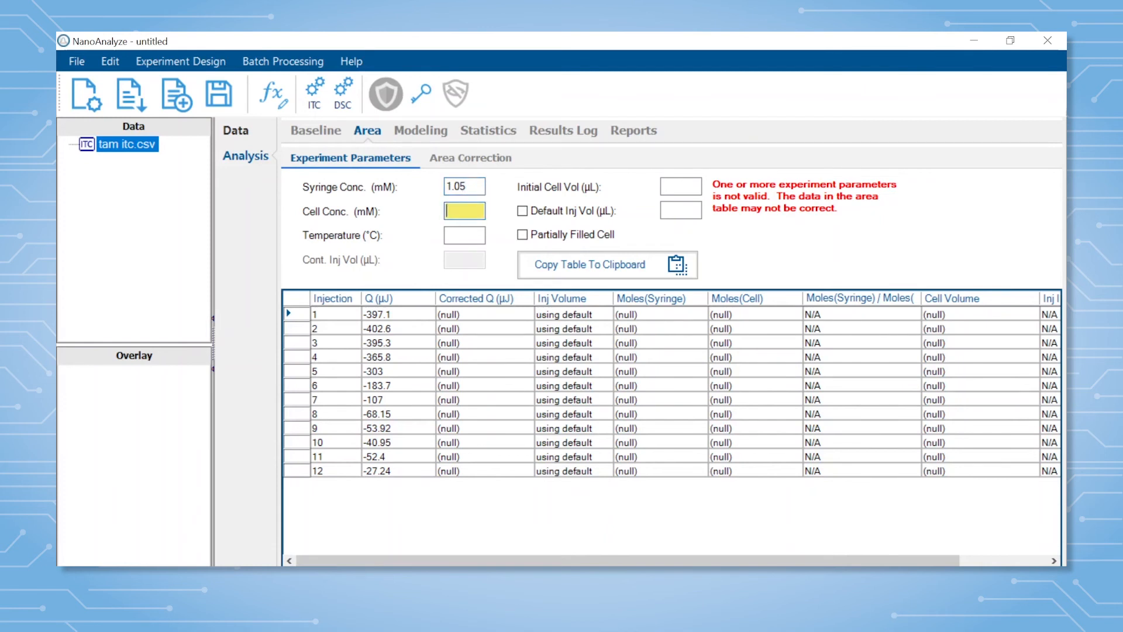
pyautogui.write('25')
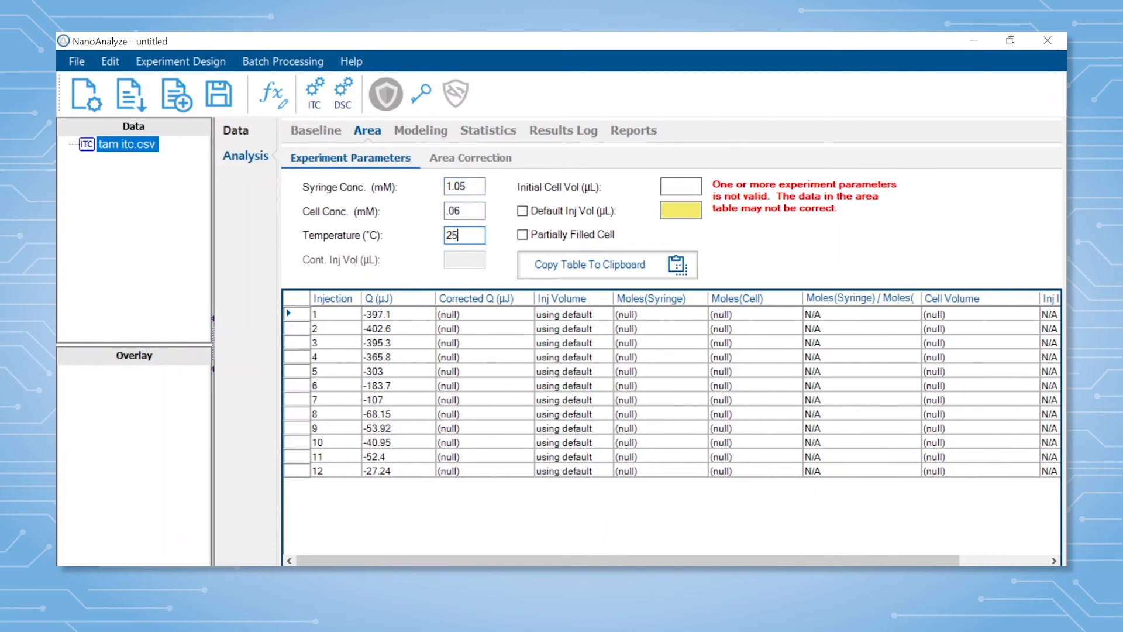
# Set the initial cell volume to 800 µL, apply a default injection volume of 7.99 µL, and enable Partially Filled Cell.
pyautogui.click(676, 186)
pyautogui.write('800')
pyautogui.press('Tab')
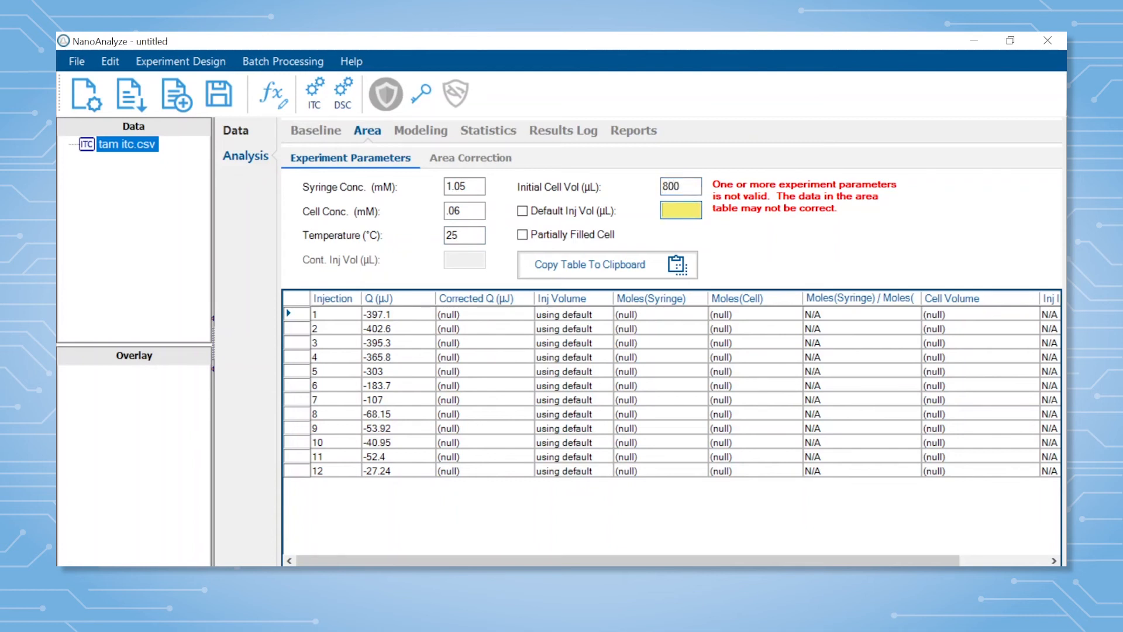
pyautogui.write('7.99')
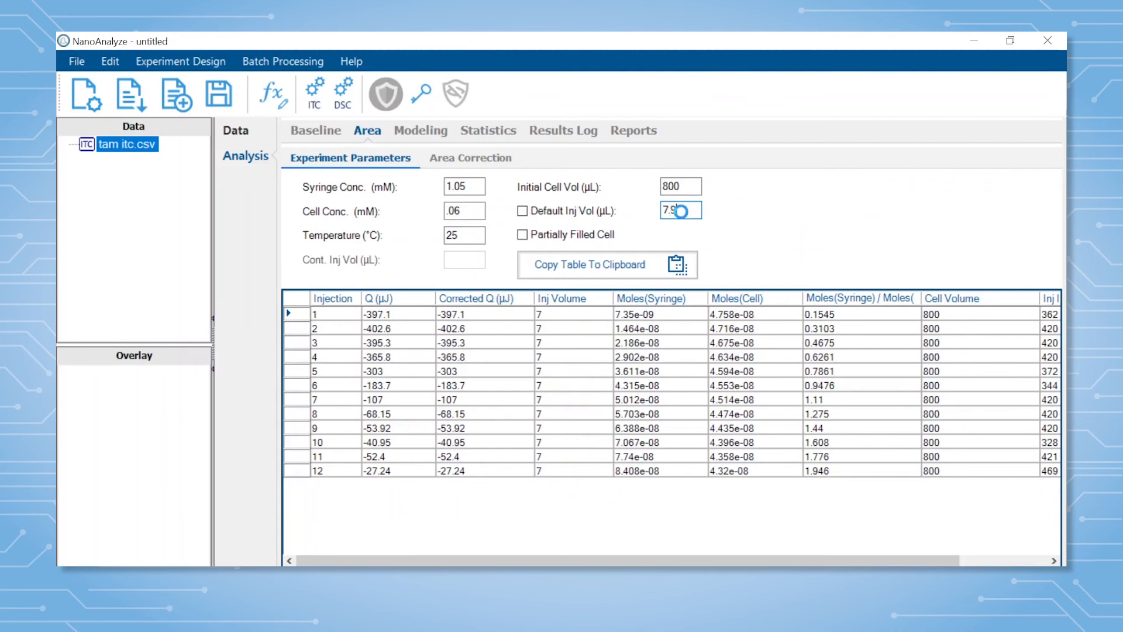
pyautogui.click(522, 211)
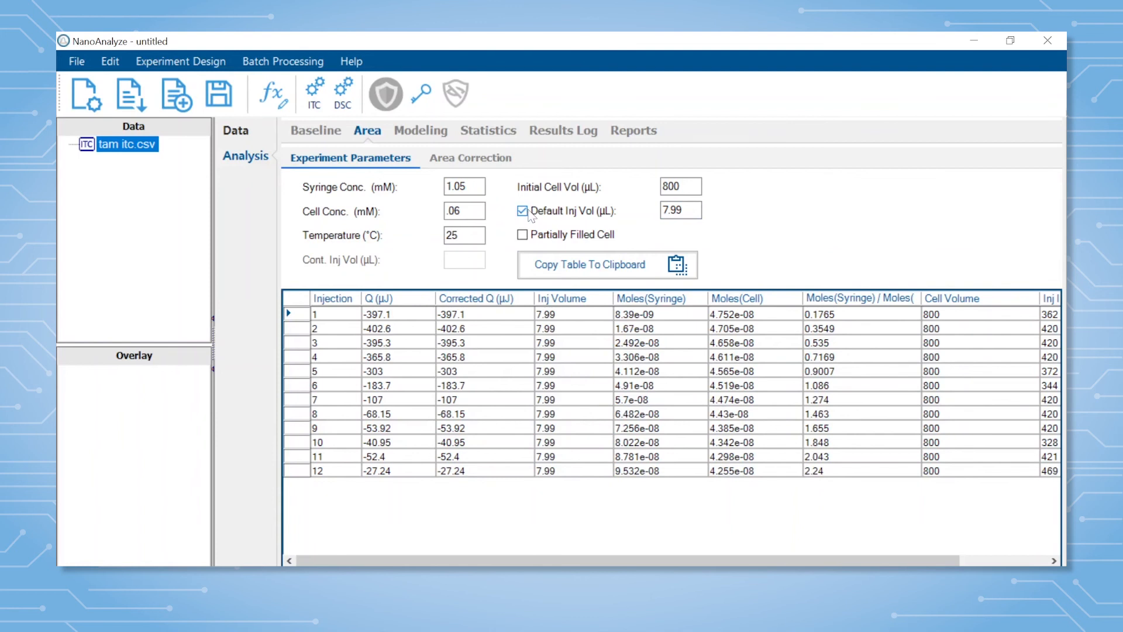
pyautogui.click(523, 235)
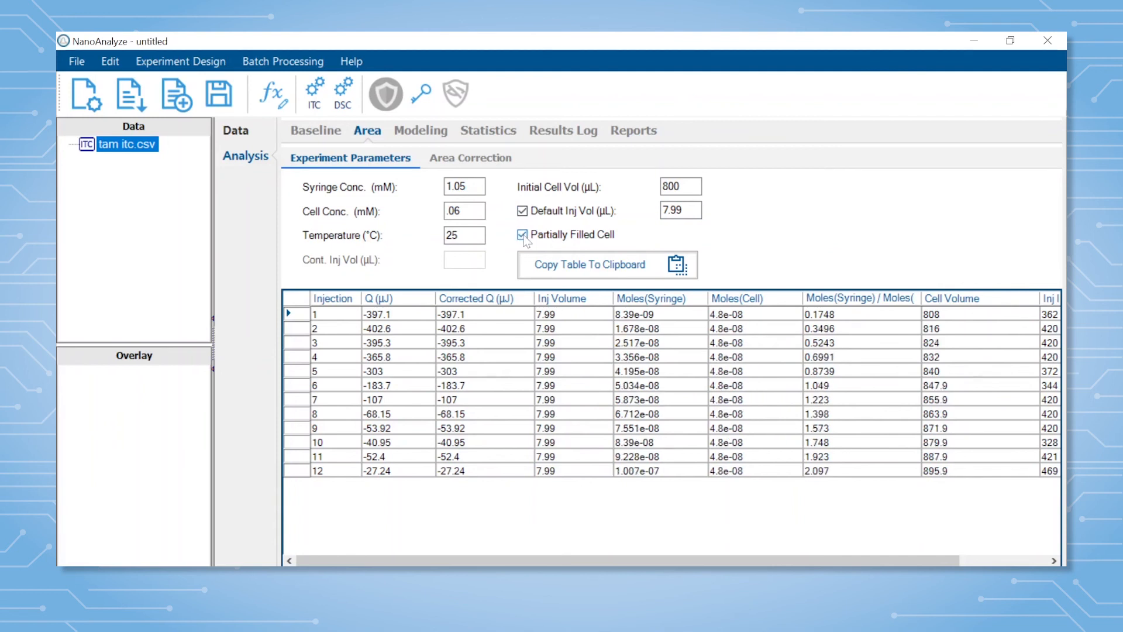
# Add the Blank (constant) and Independent models for fitting the titration area data.
pyautogui.click(438, 135)
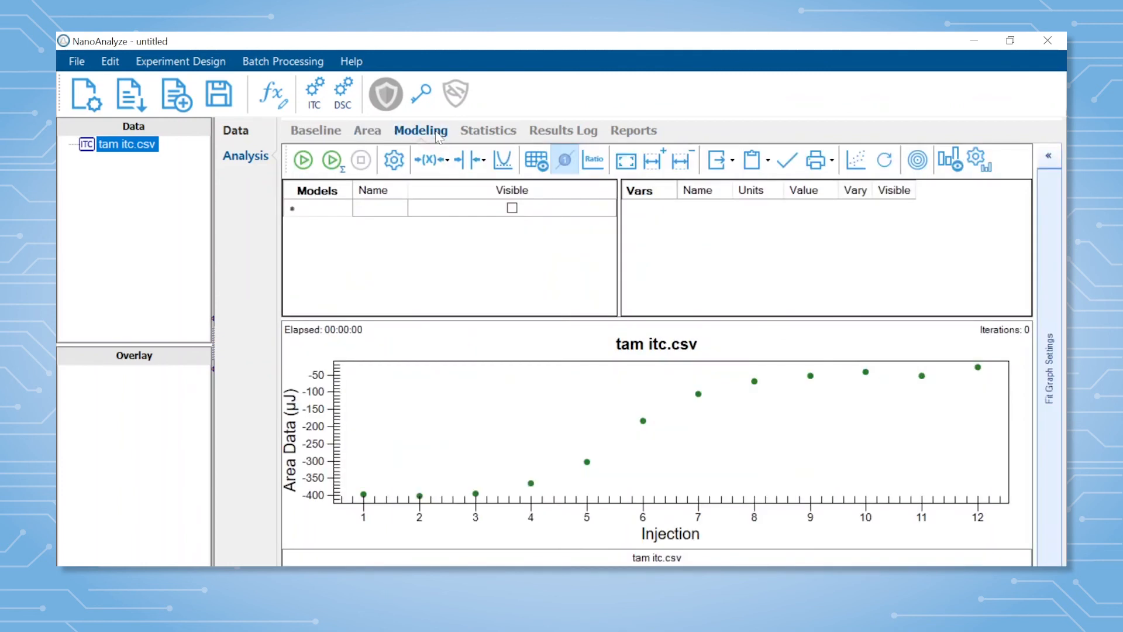
pyautogui.click(389, 211)
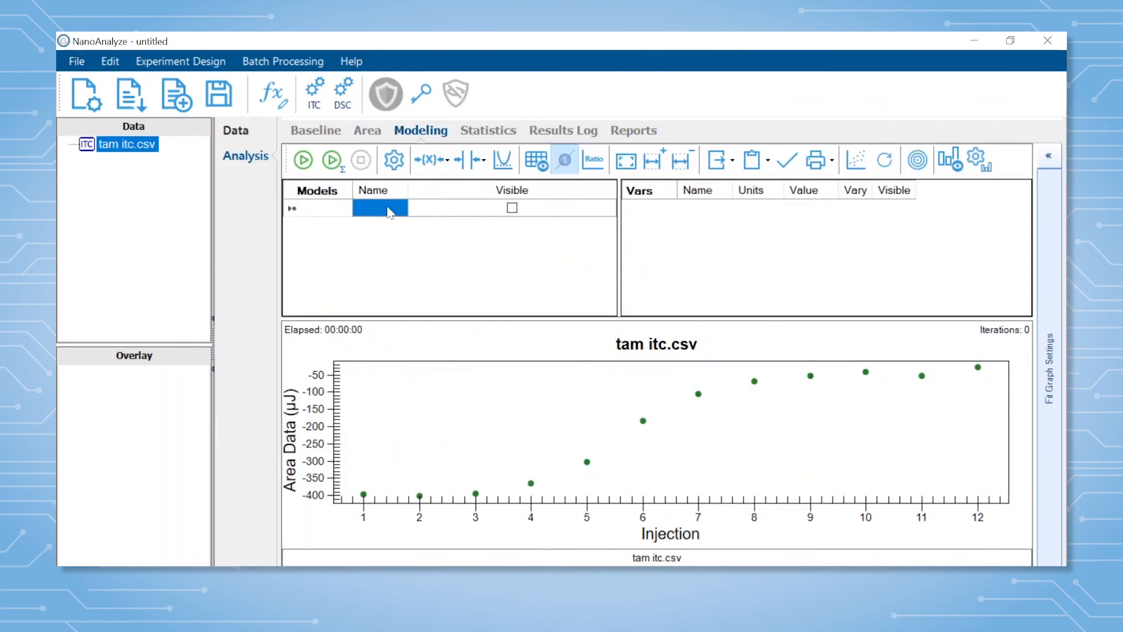
pyautogui.click(389, 209)
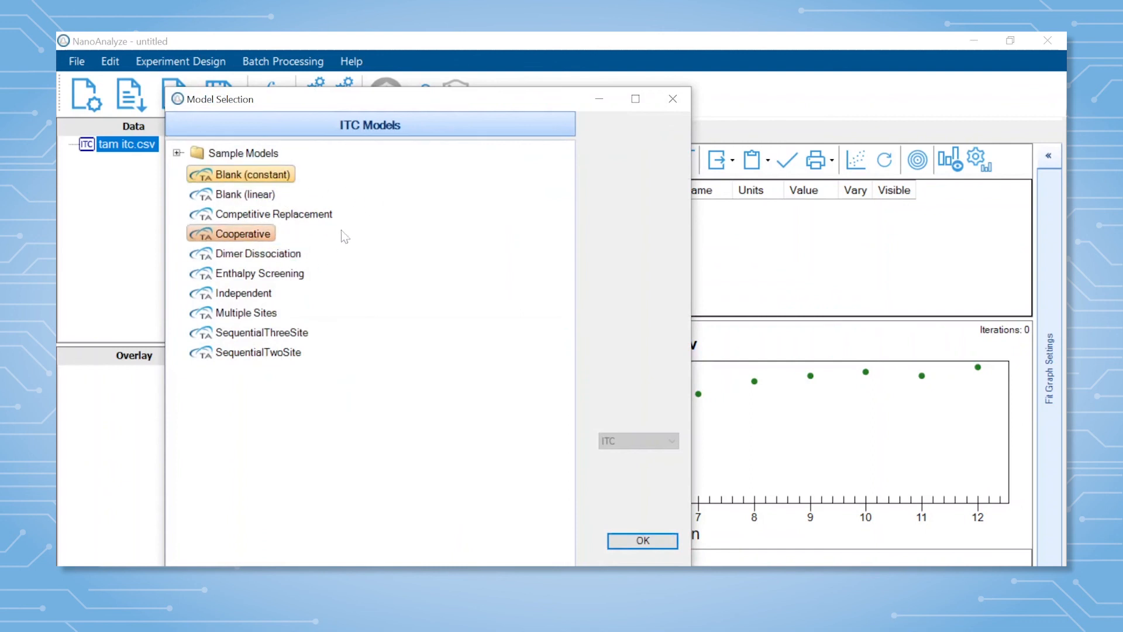
pyautogui.click(246, 292)
pyautogui.click(655, 540)
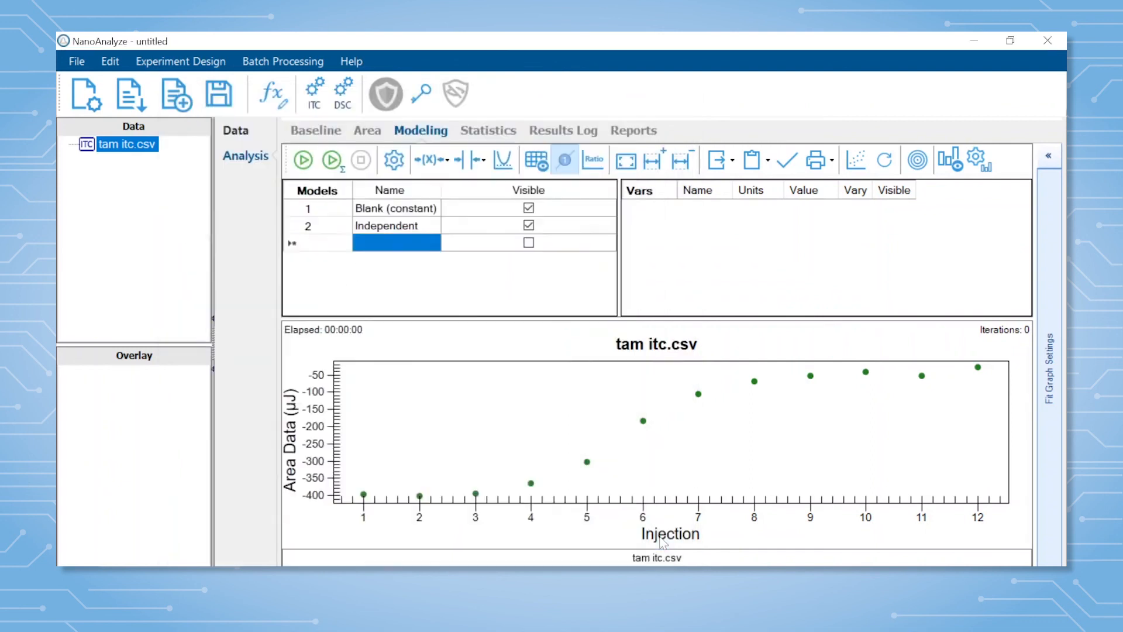
# Run the model fit and move the fit results table on the graph toward the later injections, around injections 8 to 11.
pyautogui.click(303, 160)
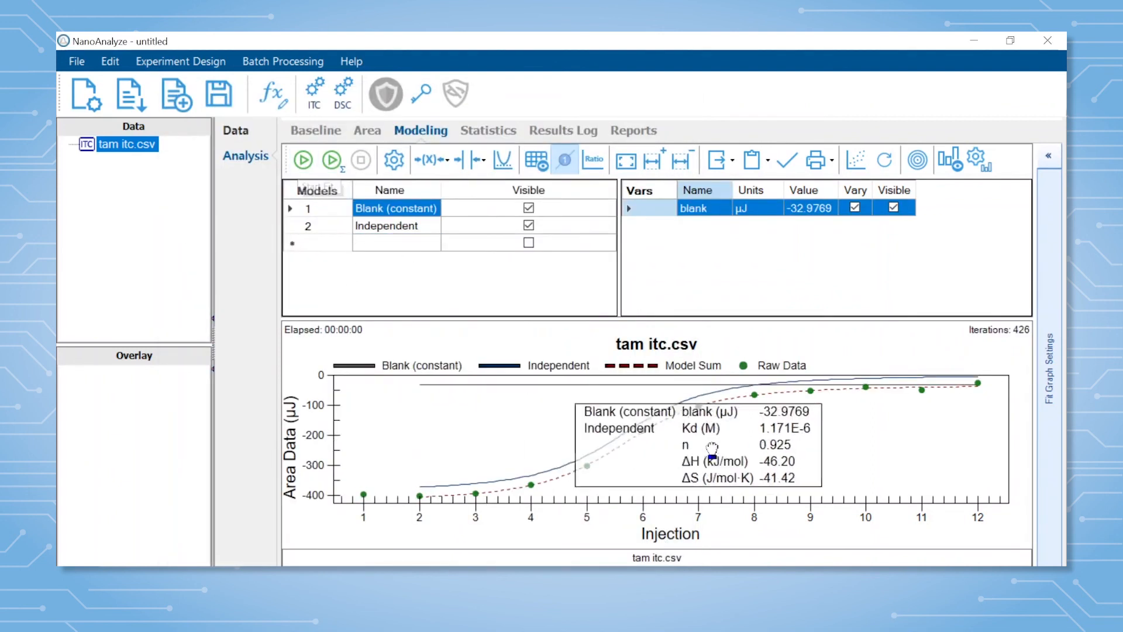
pyautogui.moveTo(712, 449); pyautogui.dragTo(837, 451)
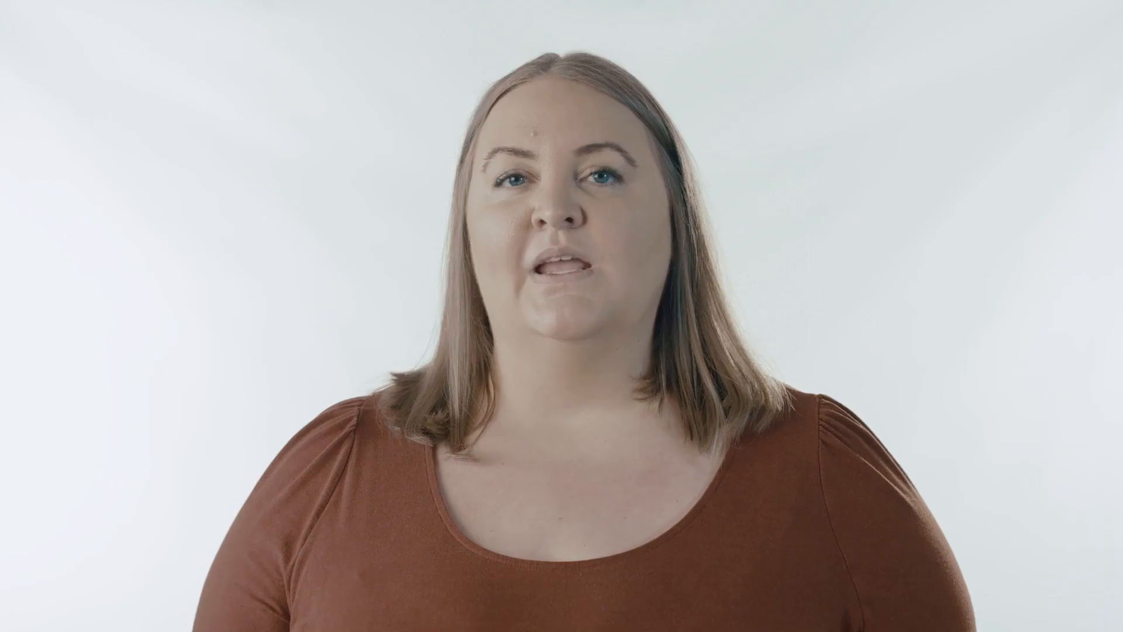